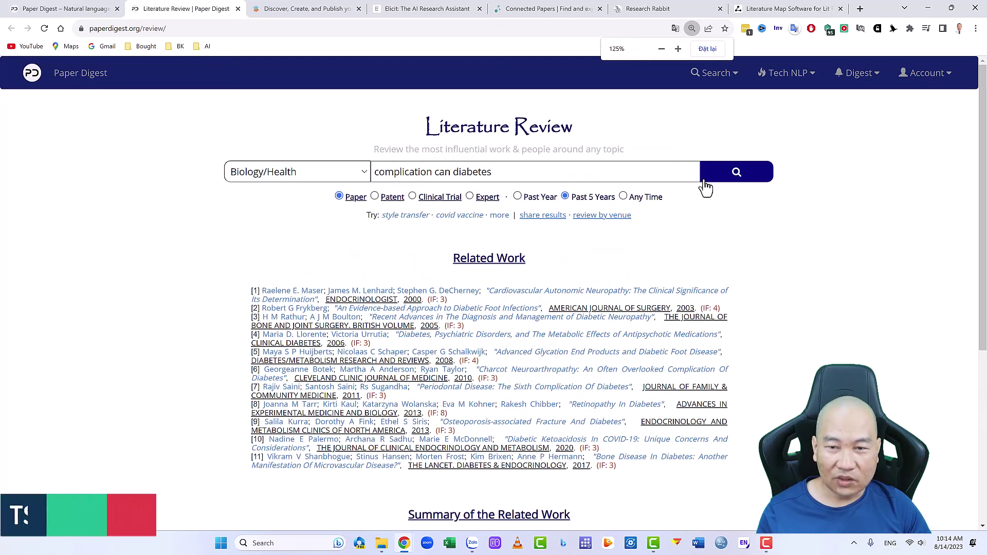
- Run the Biology/Health paper review for "complication can diabetes" limited to the past 5 years, and read the related work and its summary
click(720, 179)
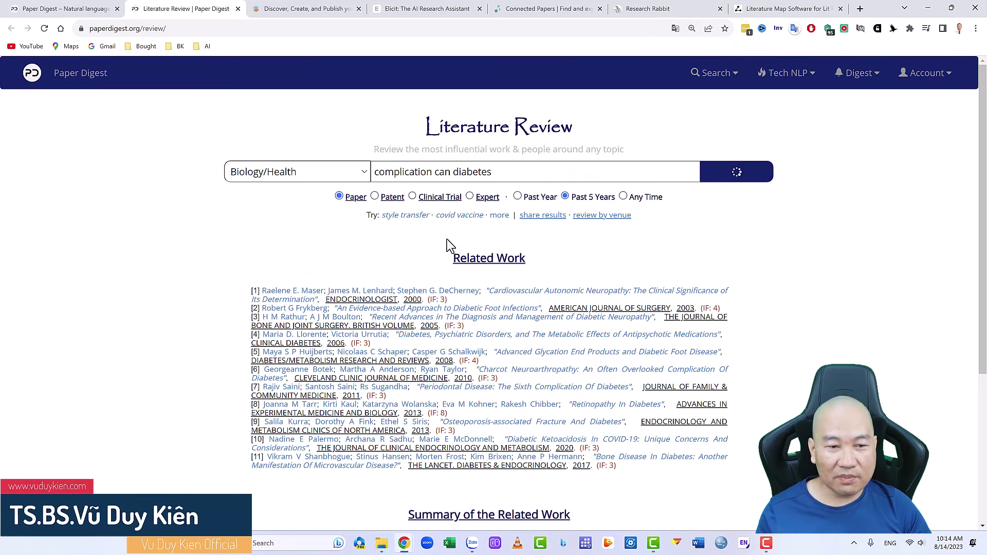
scroll(506, 449, down, 3)
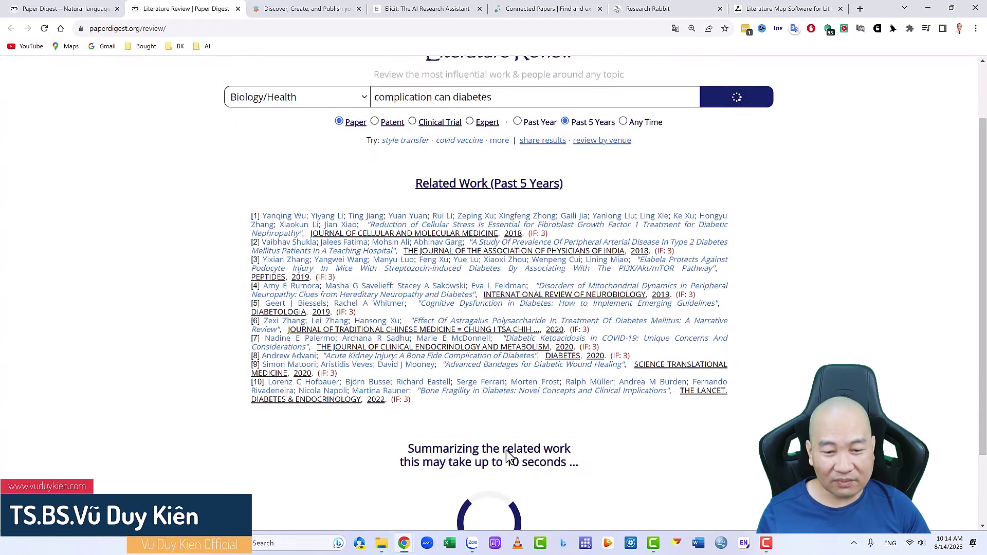
scroll(403, 401, down, 1)
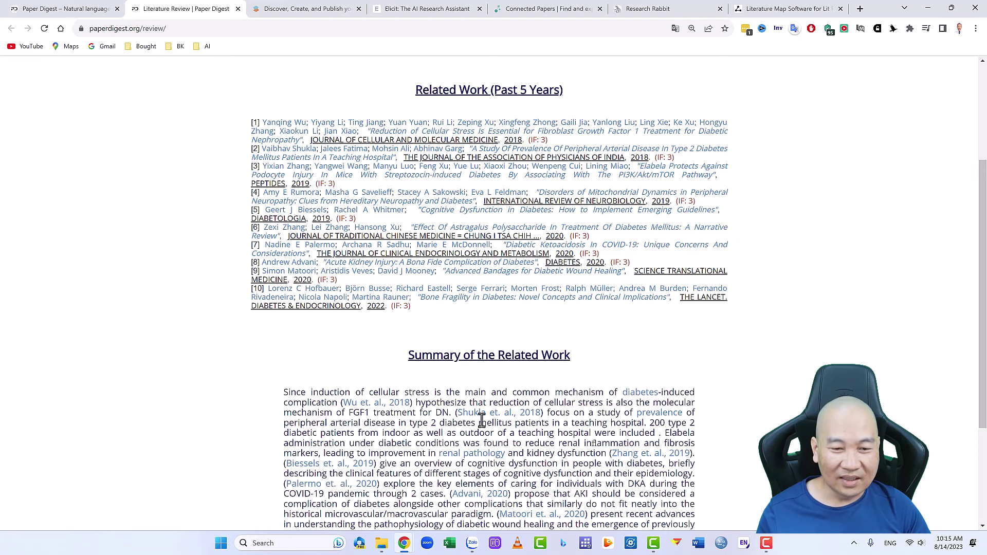
scroll(482, 421, down, 1)
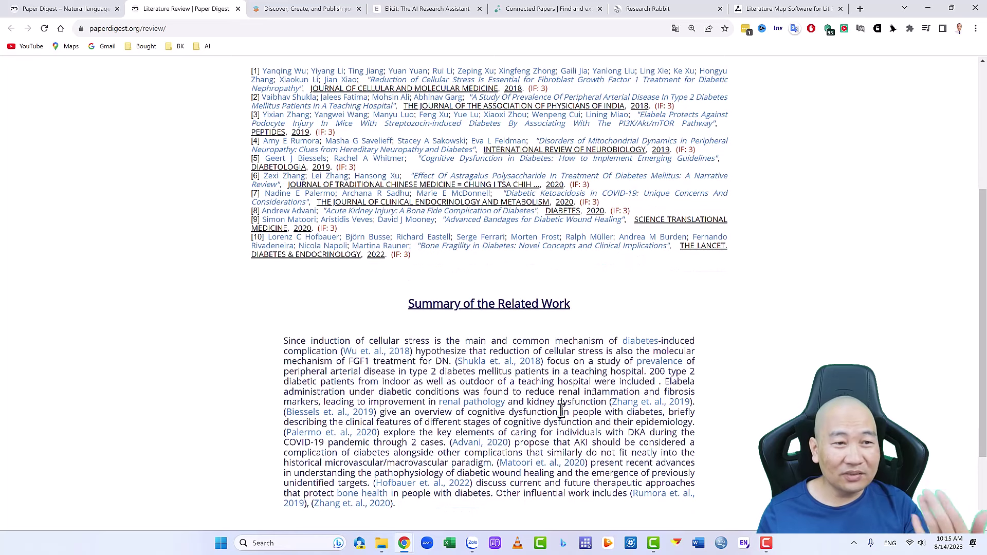
scroll(399, 326, up, 1)
scroll(399, 329, up, 3)
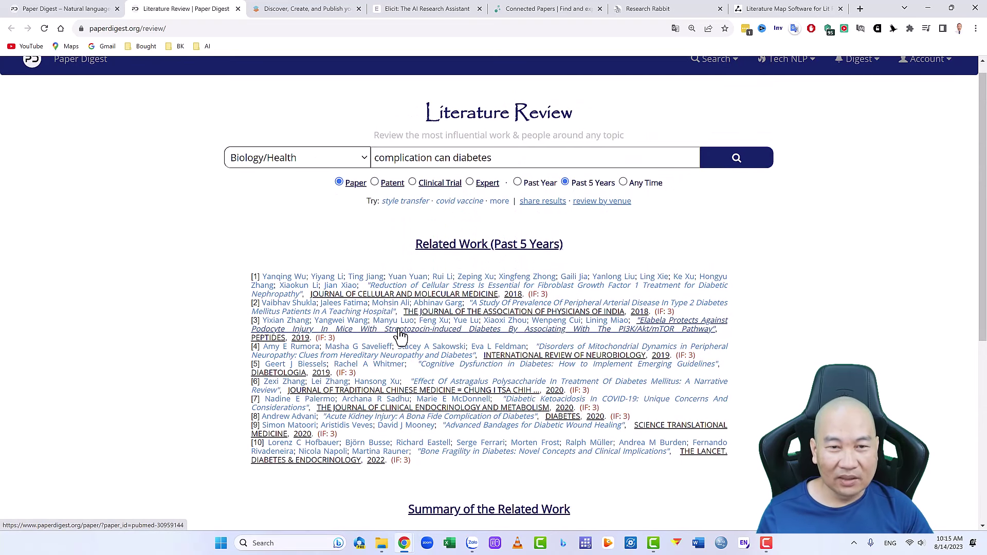
scroll(401, 336, up, 1)
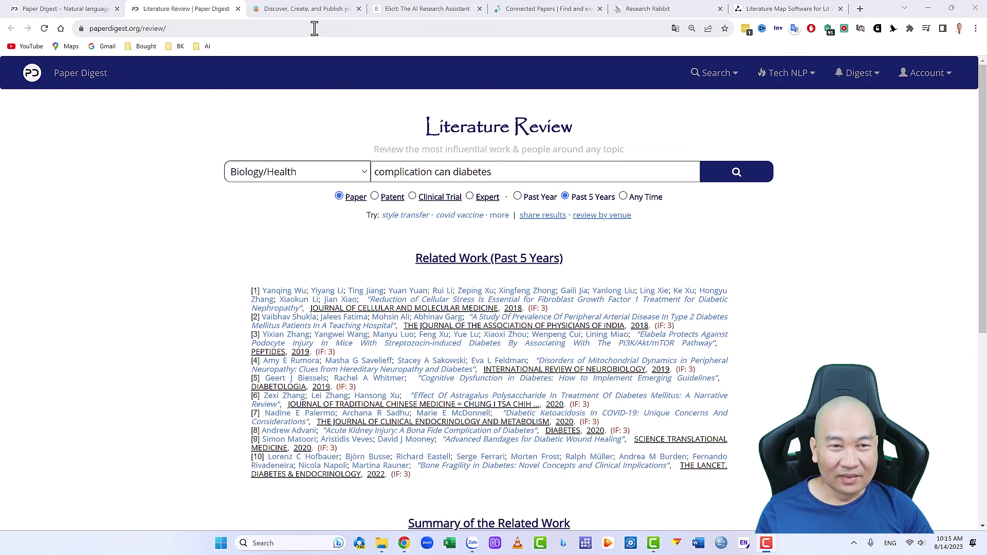
- Switch to SciSpace and search for "complication and diabetes"
click(315, 9)
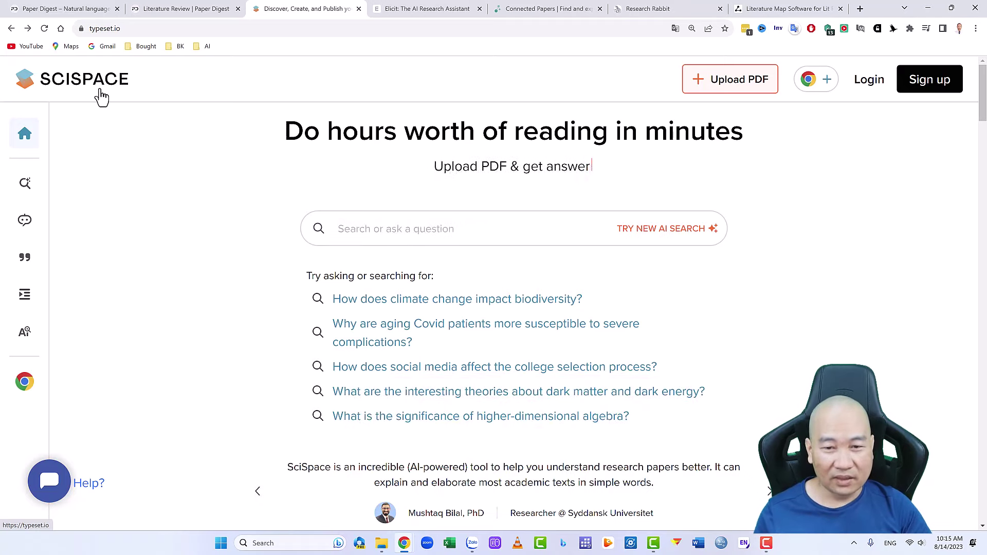
click(430, 236)
text(co)
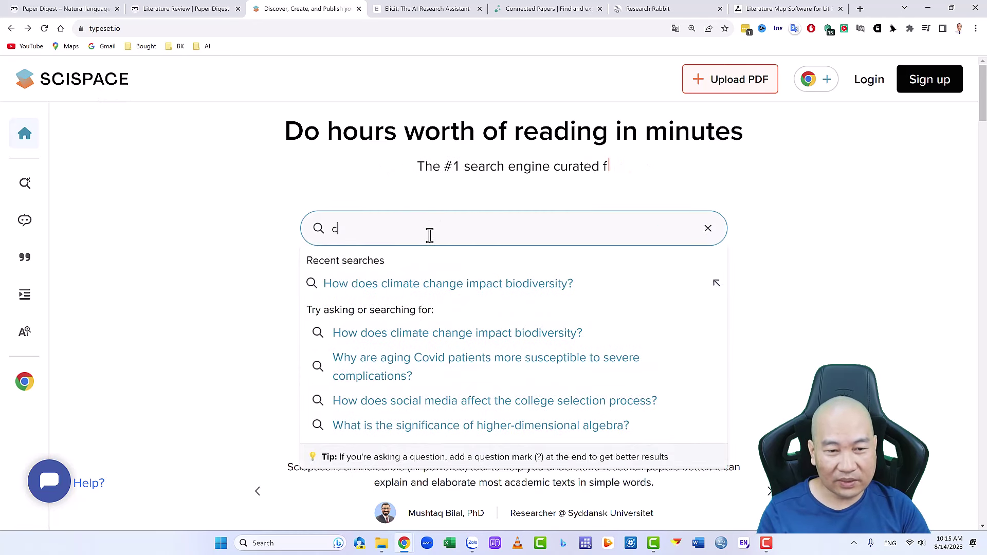
key(BackSpace)
key(BackSpace)
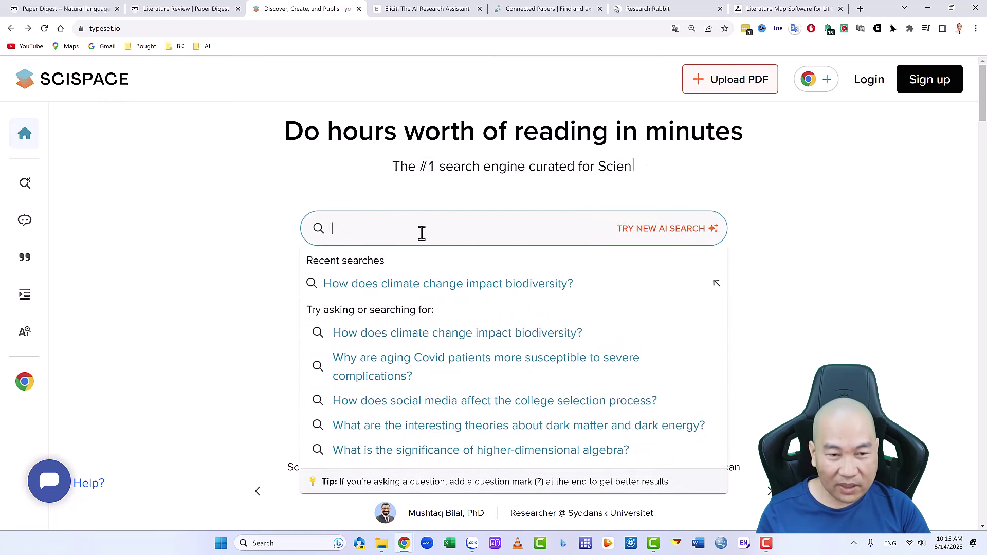
click(460, 229)
scroll(494, 319, down, 5)
scroll(497, 323, up, 4)
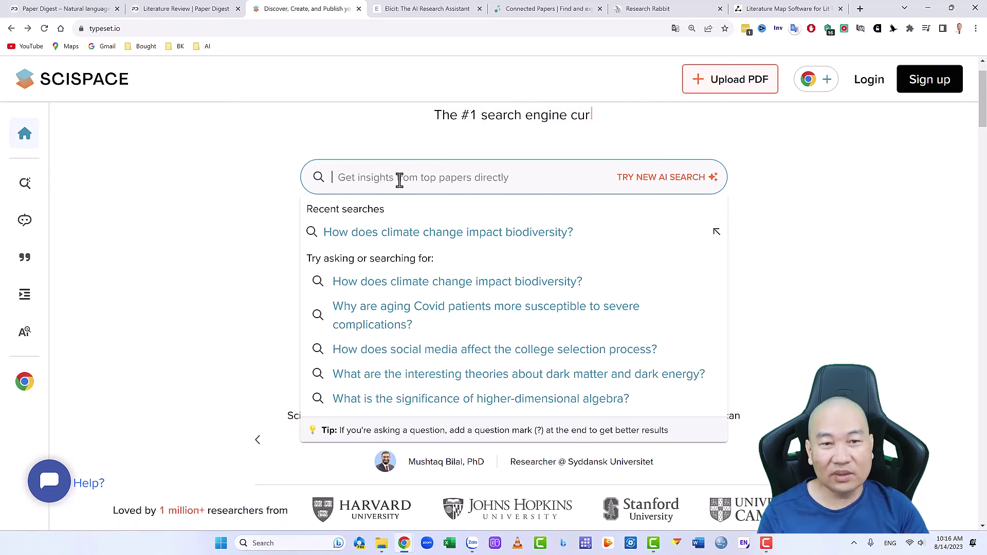
text(com)
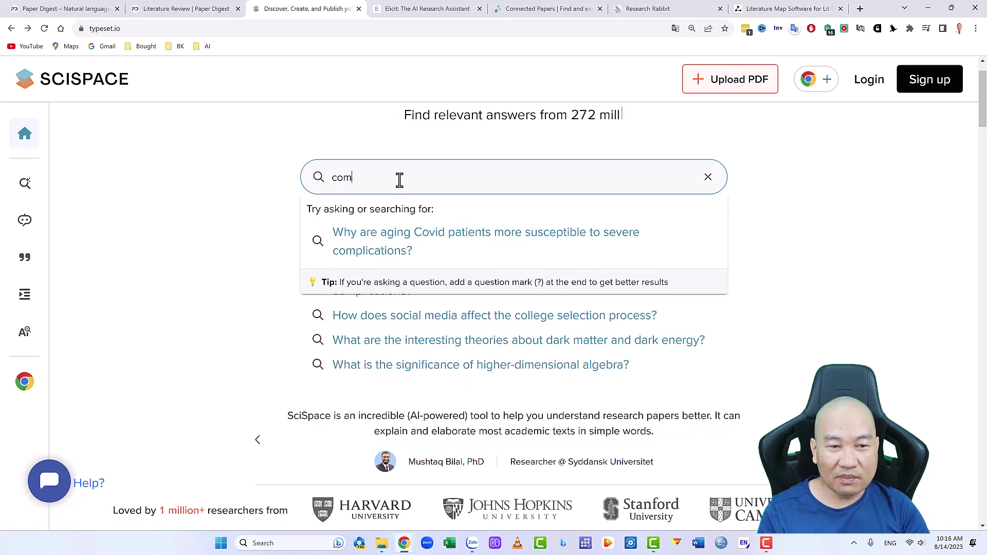
text(plic)
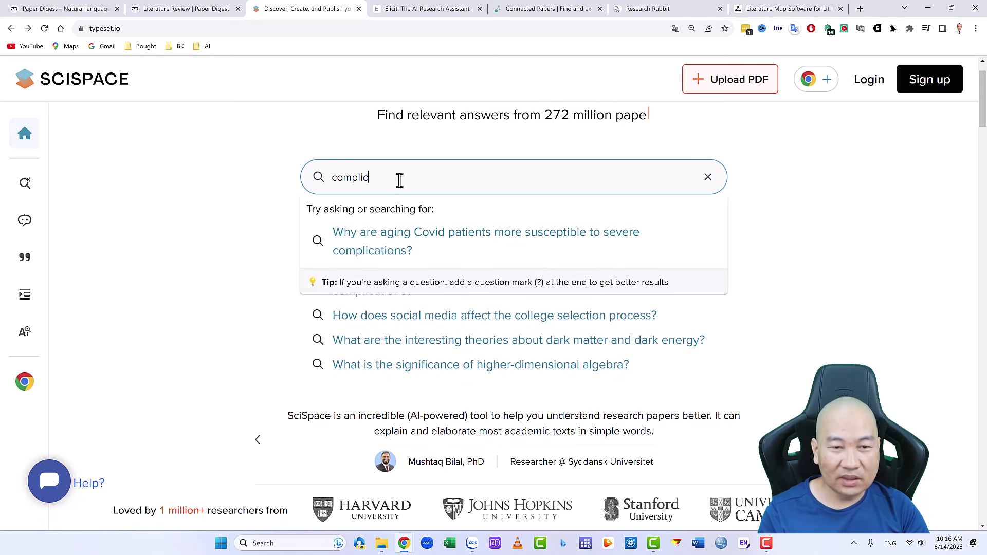
text(ation and d)
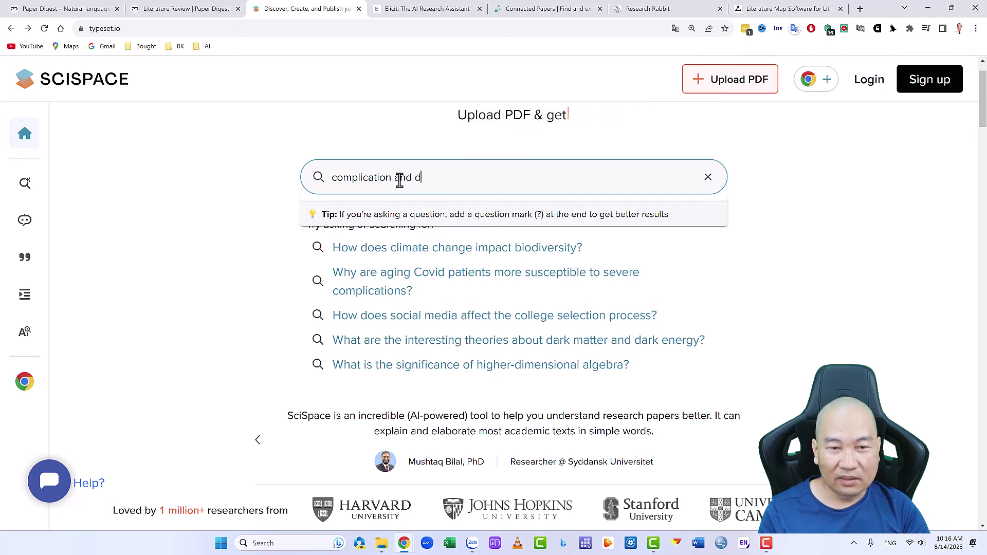
text(iabetes)
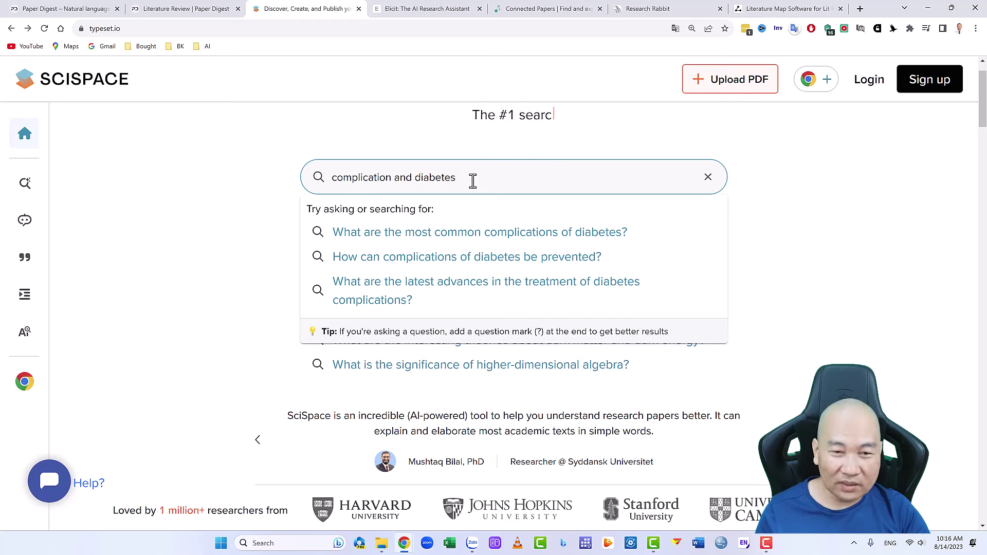
key(Return)
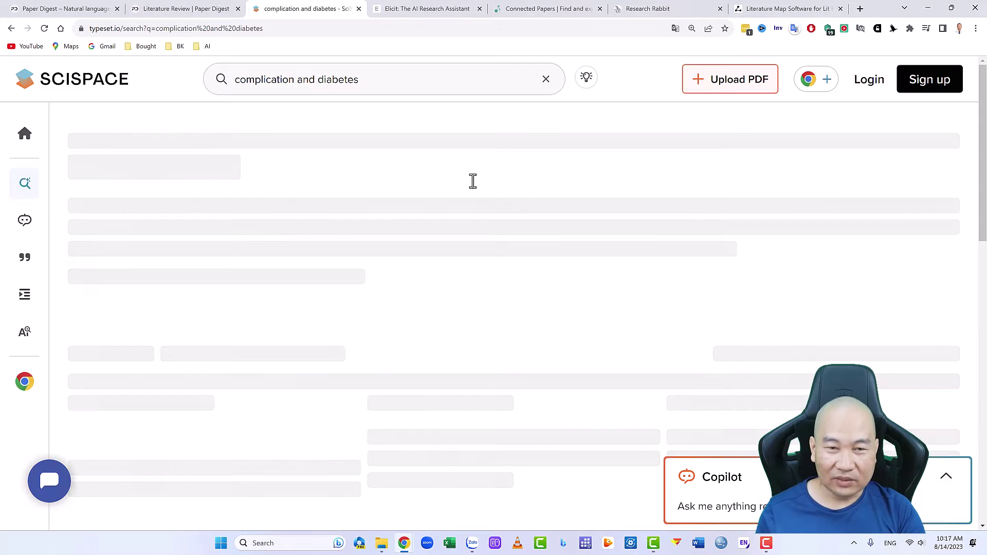
- Examine the list of found papers and the summary paragraph with insight from the top 5 papers
scroll(415, 322, down, 1)
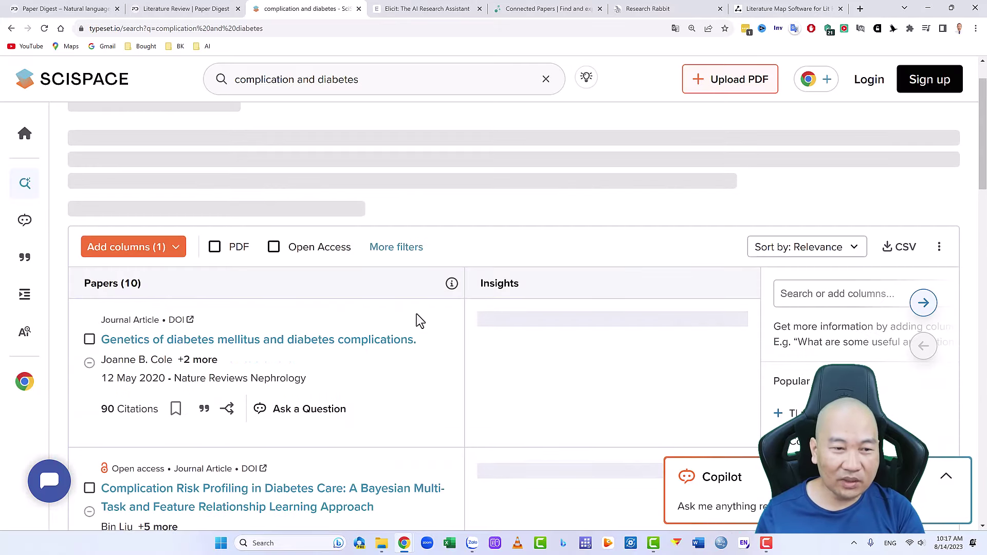
scroll(420, 320, down, 10)
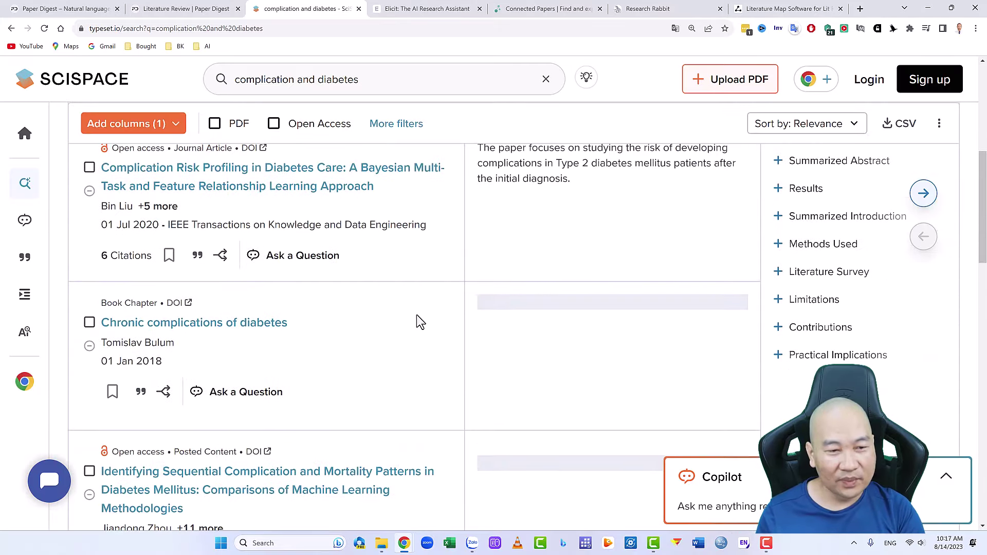
scroll(417, 325, down, 5)
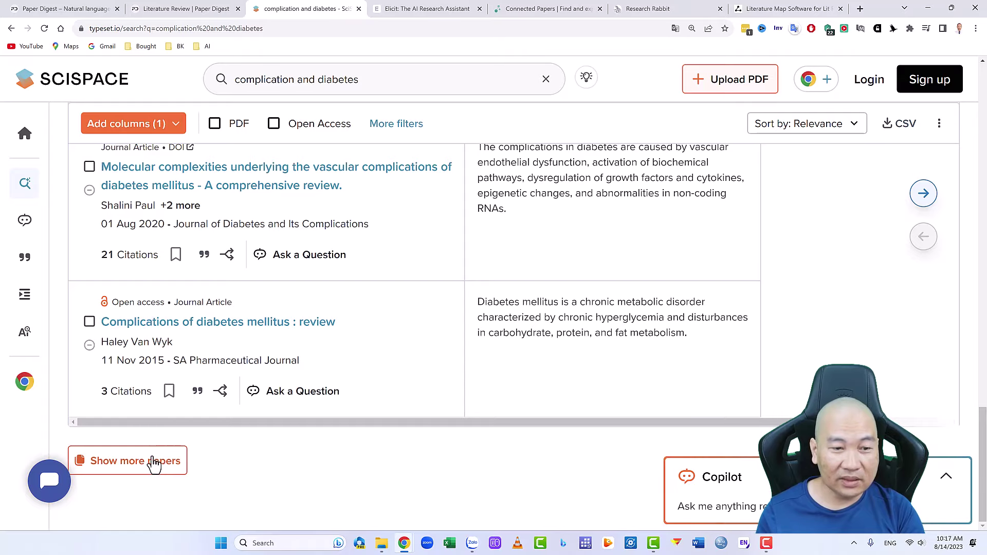
scroll(154, 463, up, 15)
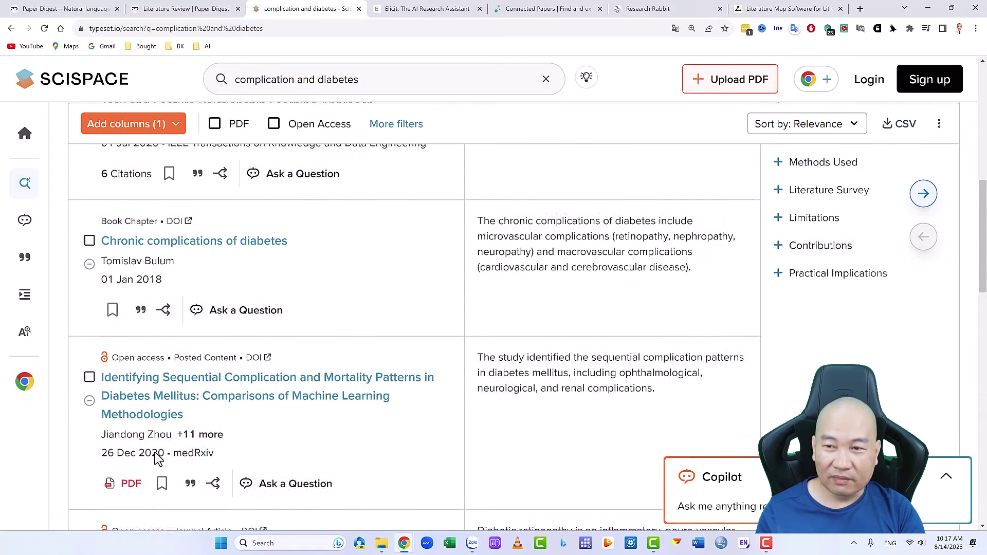
scroll(159, 458, up, 10)
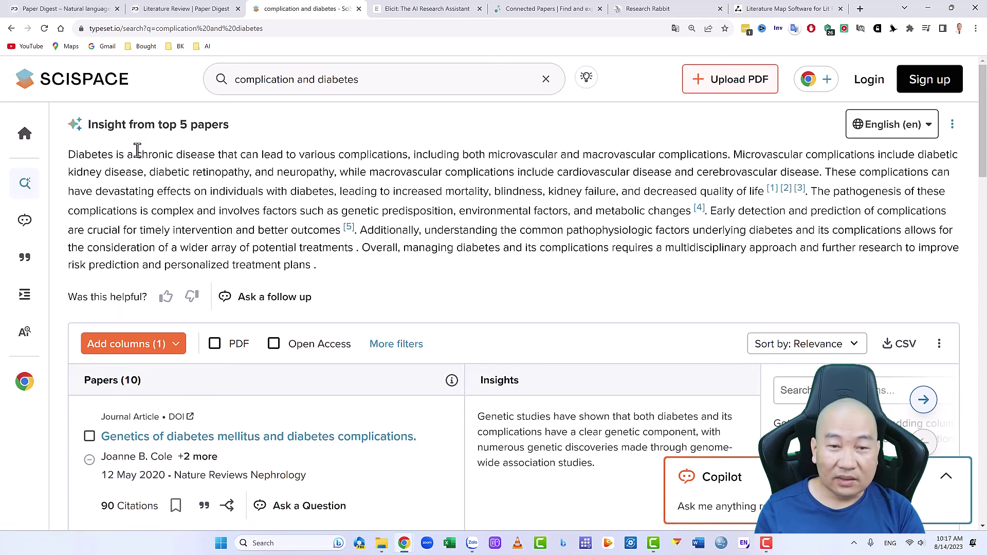
drag(70, 155, 344, 278)
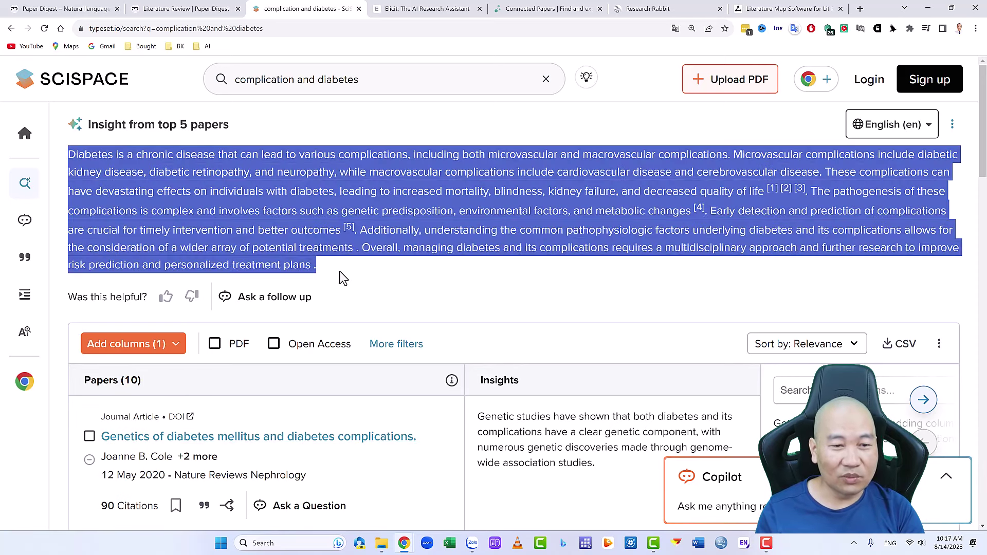
click(198, 128)
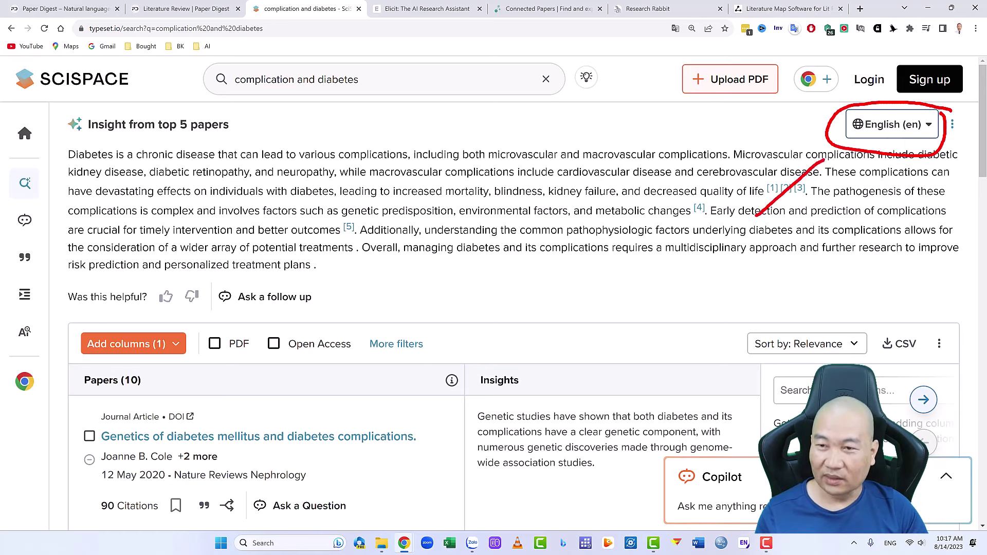
- Change the results language to Vietnamese and look through the translated summary and paper insights
key(Escape)
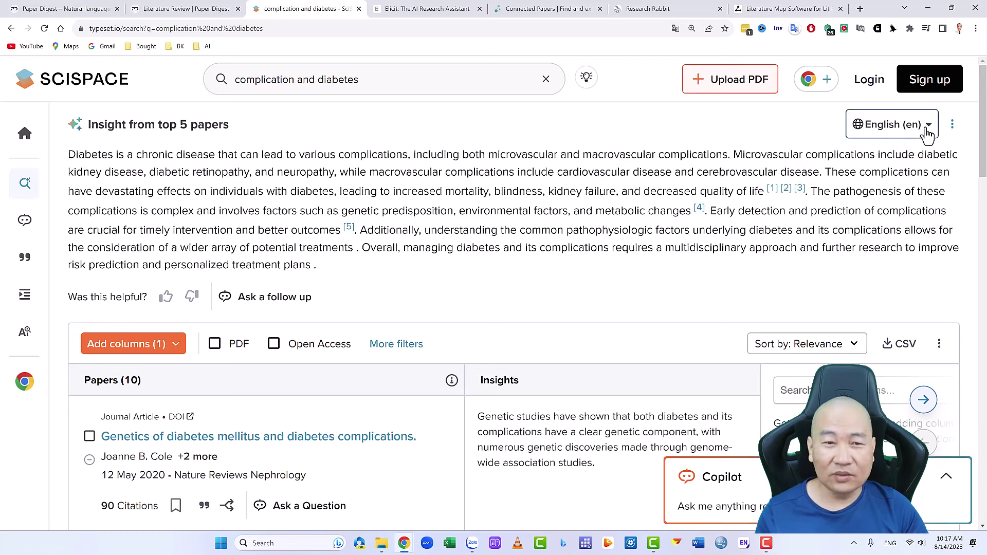
click(929, 133)
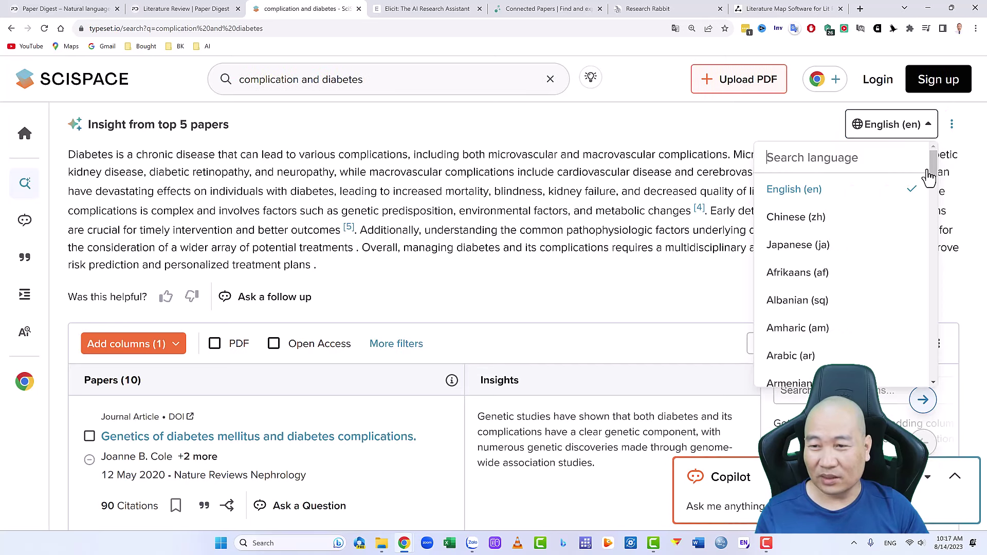
drag(935, 171, 921, 395)
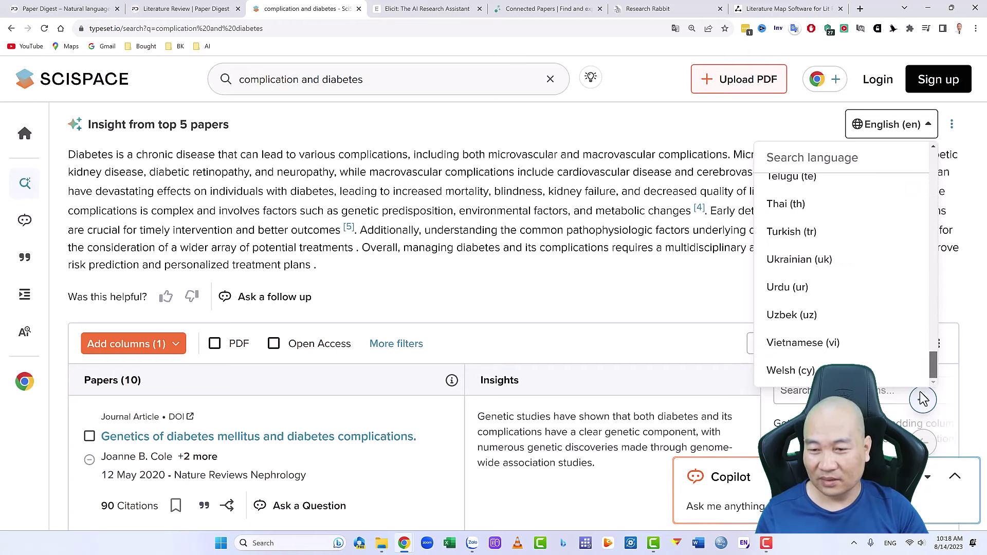
click(833, 343)
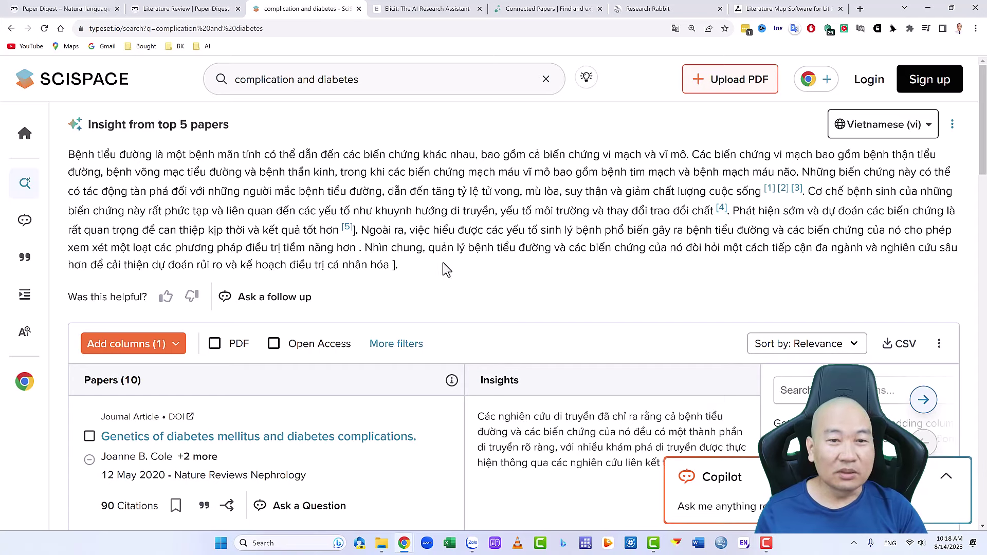
scroll(433, 262, down, 10)
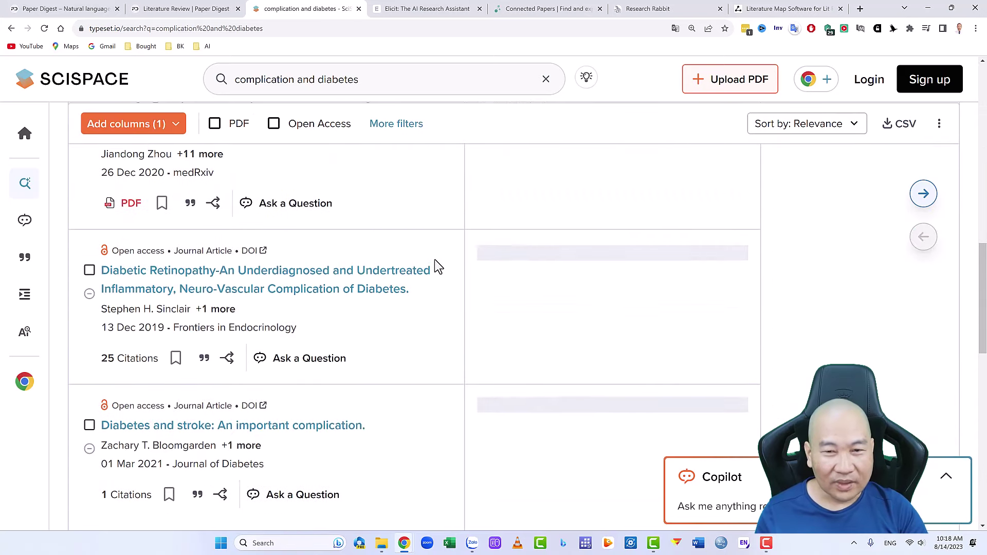
scroll(436, 267, up, 10)
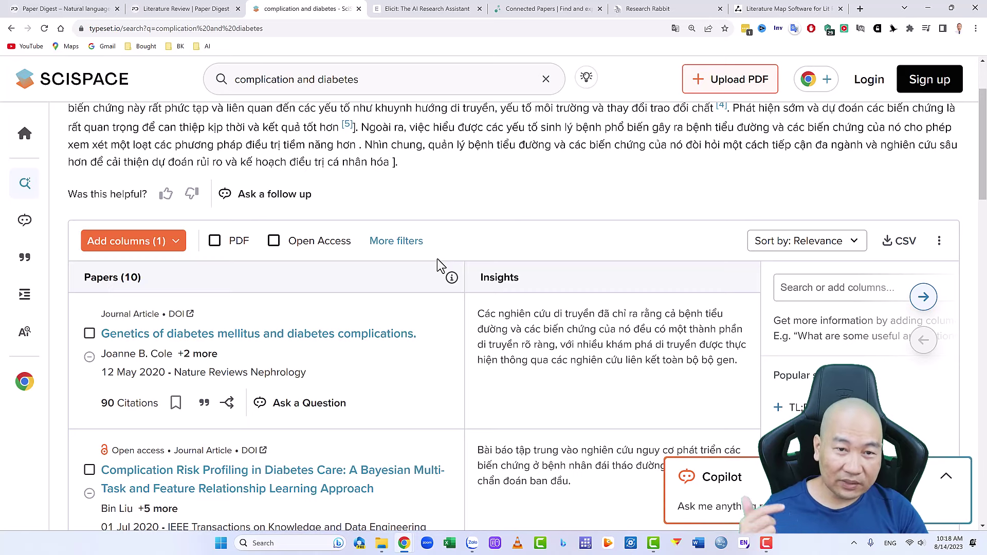
- Look through the suggested extra columns and add the Results column to the papers table
scroll(455, 265, down, 4)
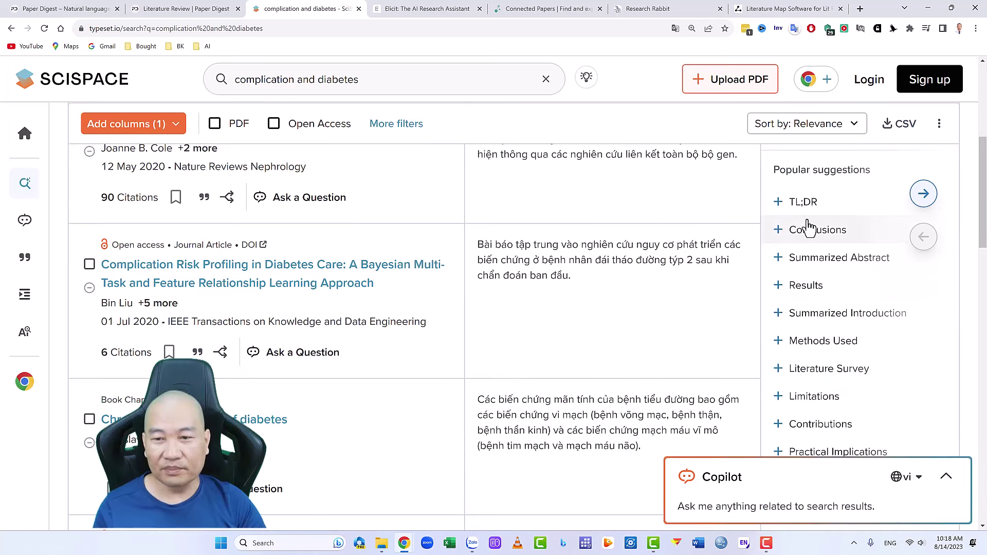
scroll(802, 232, down, 2)
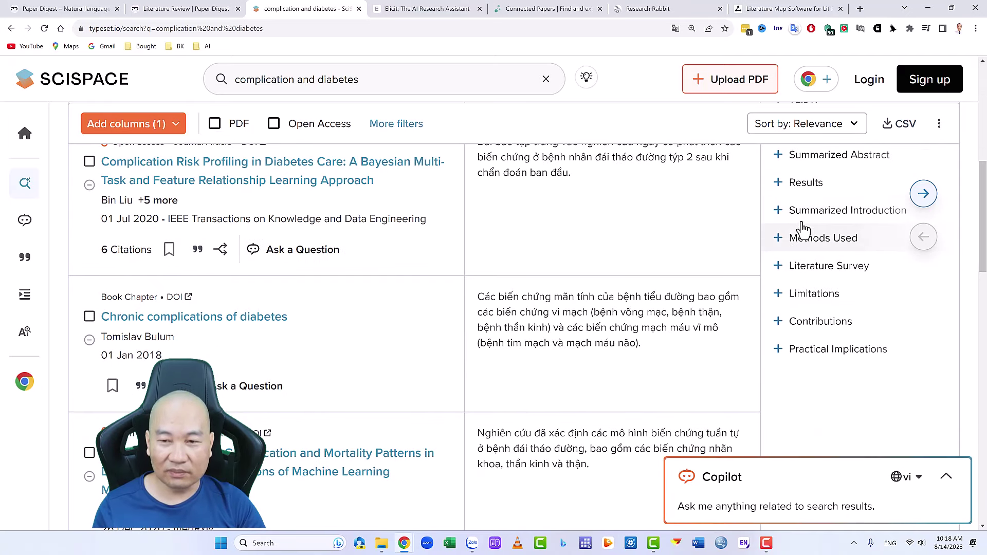
scroll(803, 234, up, 2)
scroll(803, 234, up, 3)
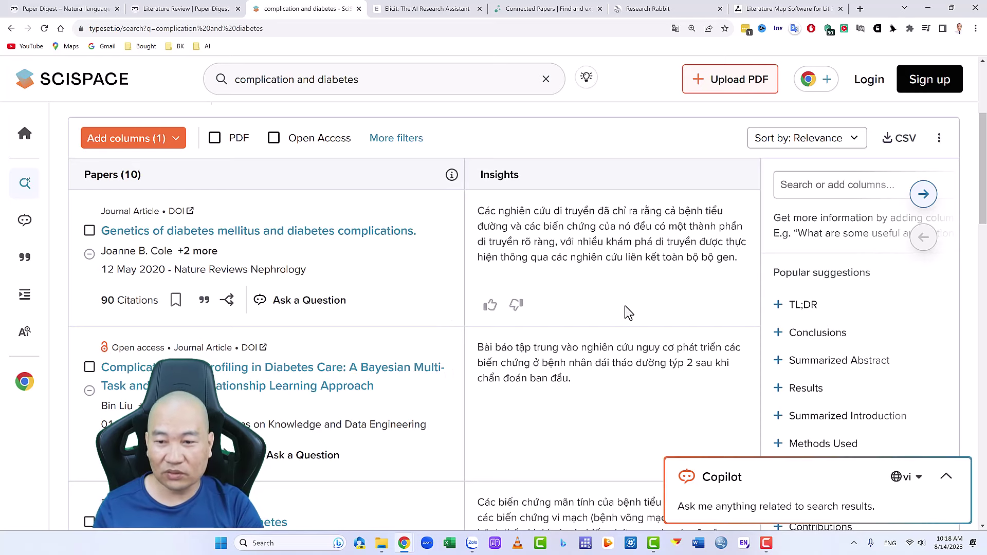
scroll(679, 319, down, 1)
scroll(679, 319, down, 2)
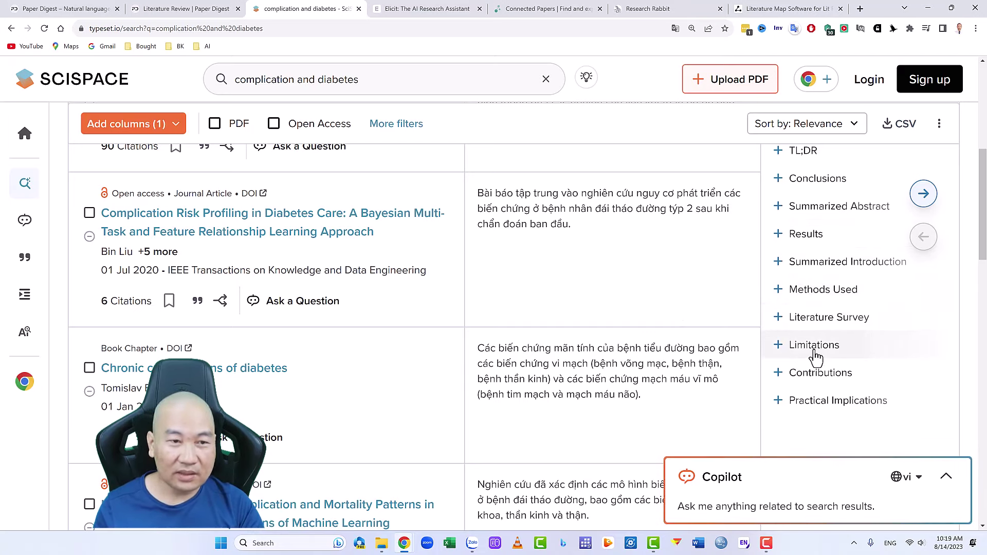
scroll(748, 283, up, 1)
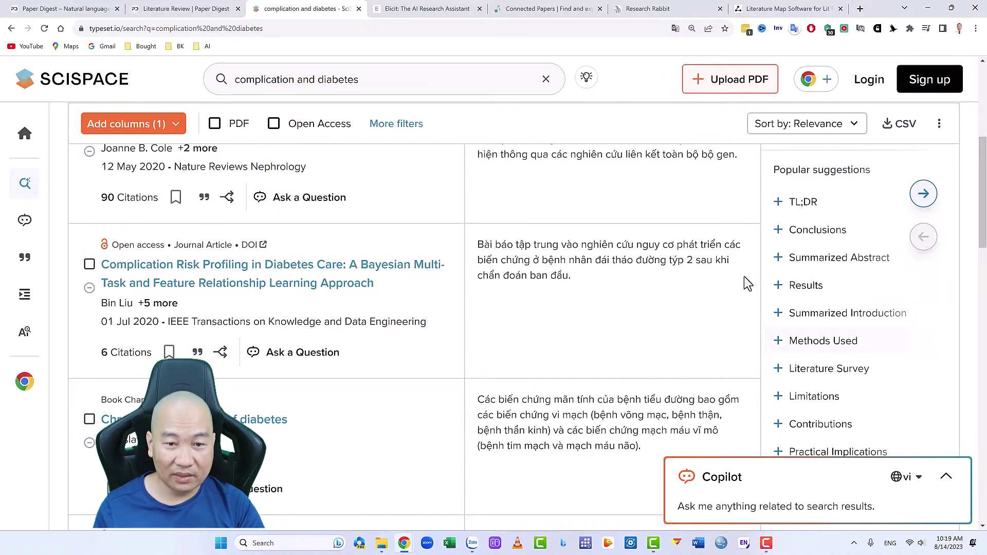
scroll(748, 283, up, 5)
scroll(720, 294, down, 4)
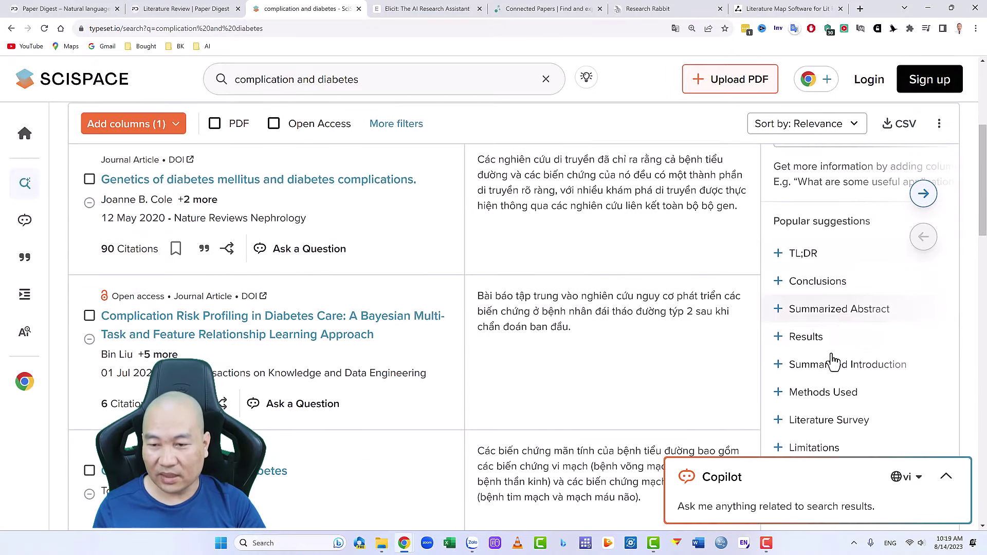
click(804, 344)
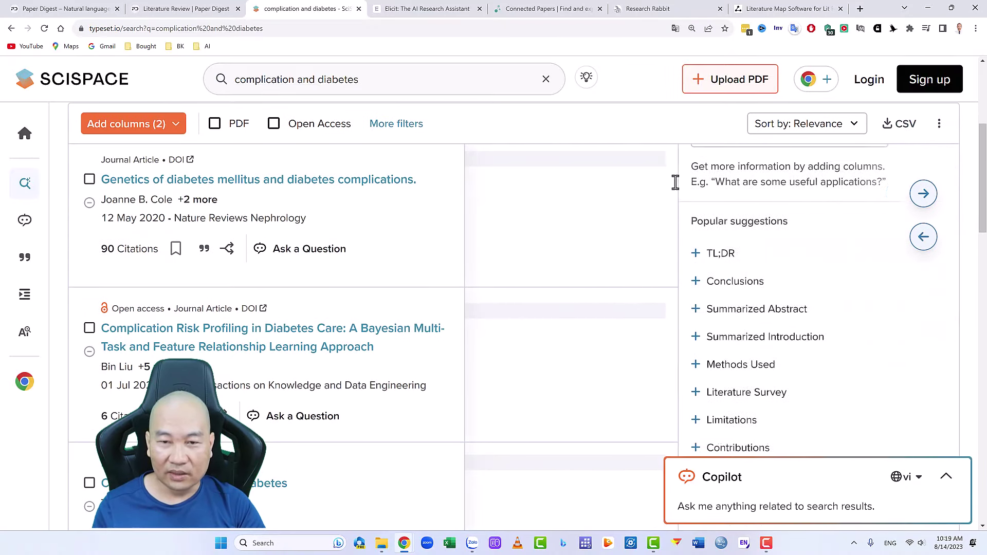
- Review the Vietnamese insight summary of the top 5 papers, highlighting its full text
scroll(552, 368, up, 3)
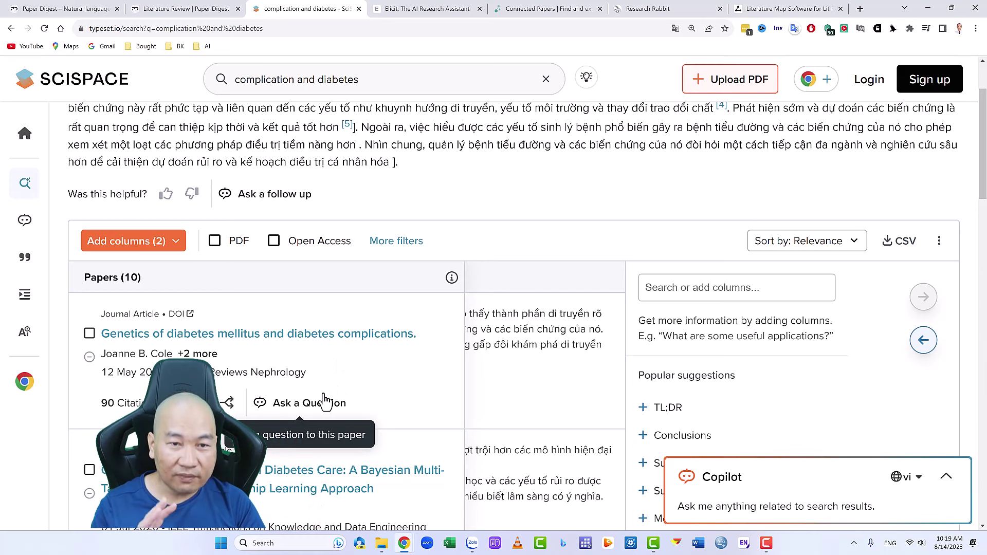
scroll(324, 400, up, 2)
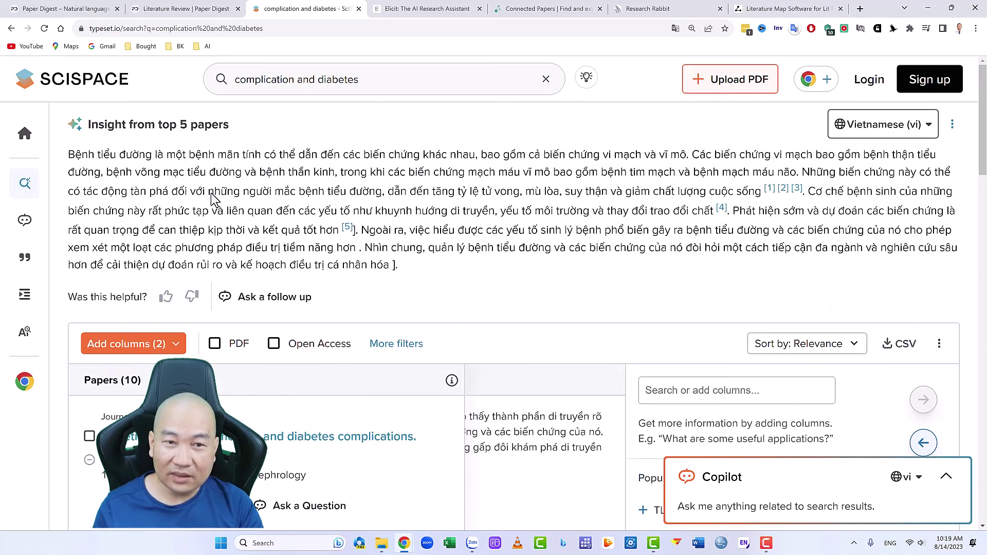
drag(112, 161, 623, 281)
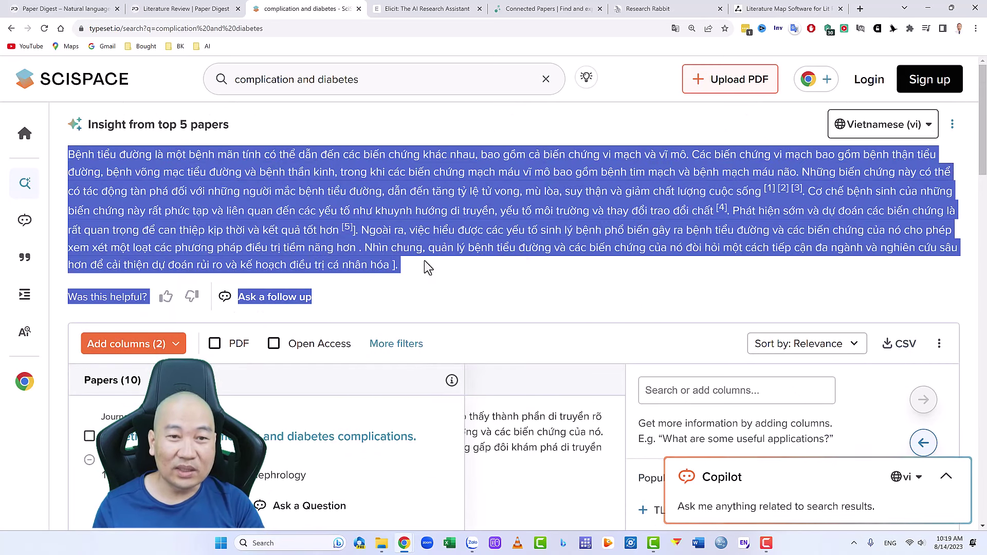
click(486, 268)
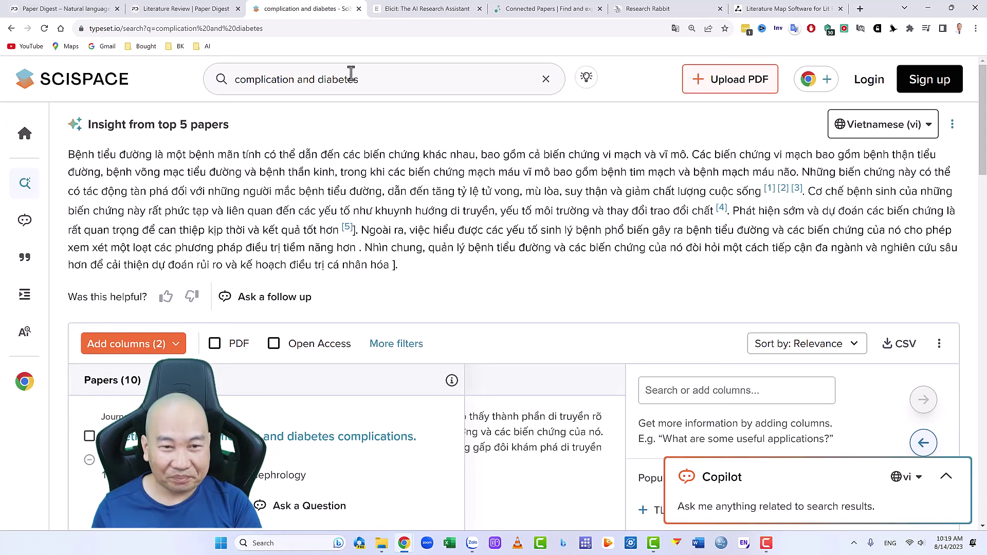
- Switch to Elicit and log in with the Google account
click(406, 11)
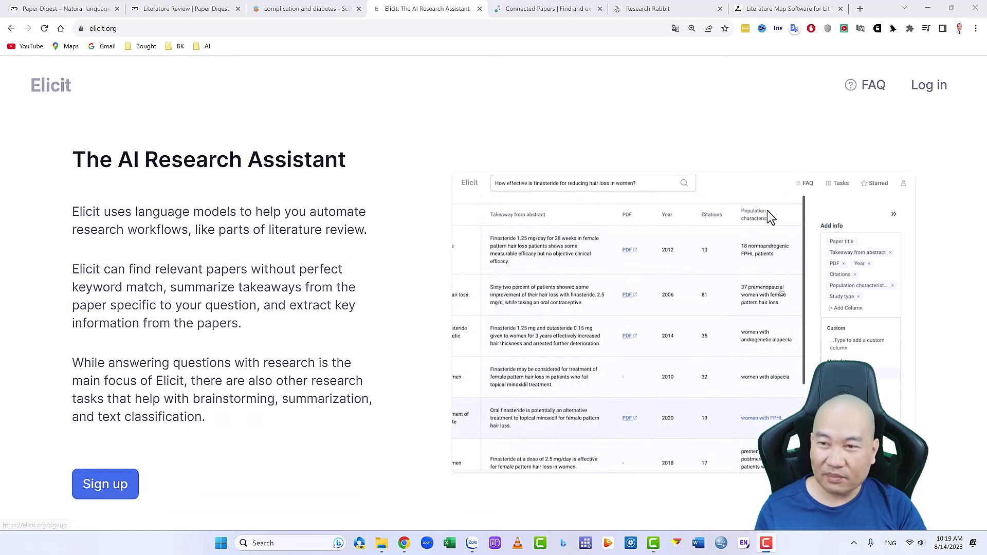
click(926, 93)
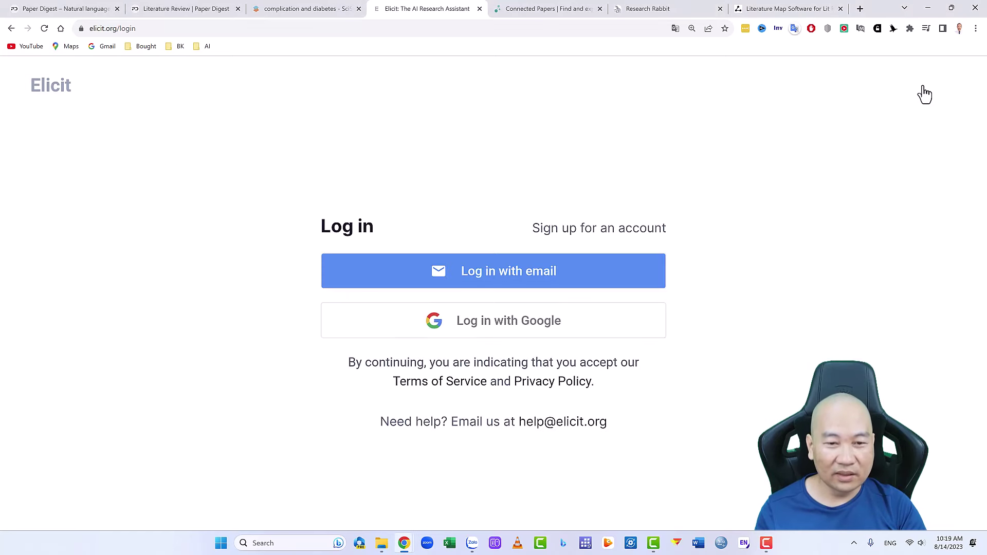
click(481, 329)
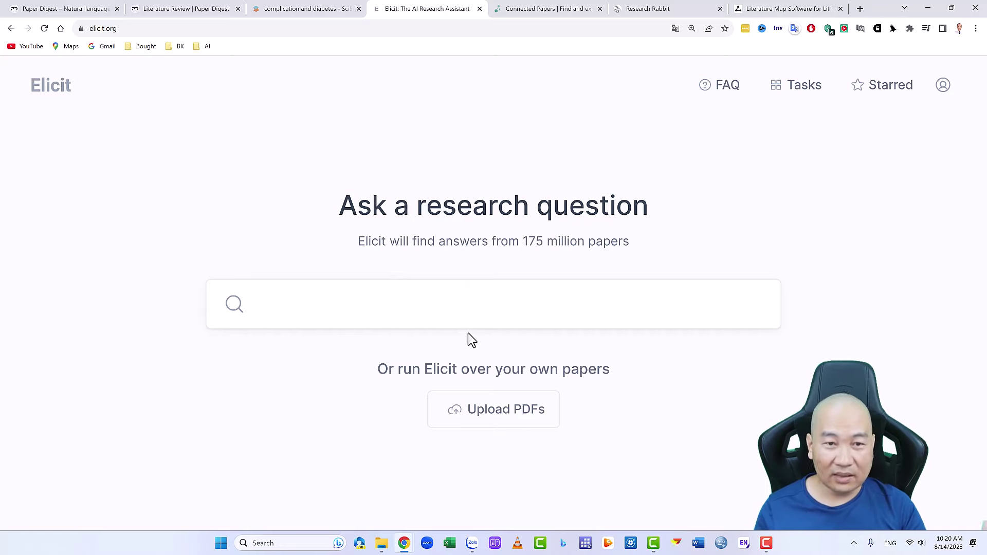
- Brainstorm research questions for "mental health" and search the suggested one about the most common issues among different age groups
click(446, 310)
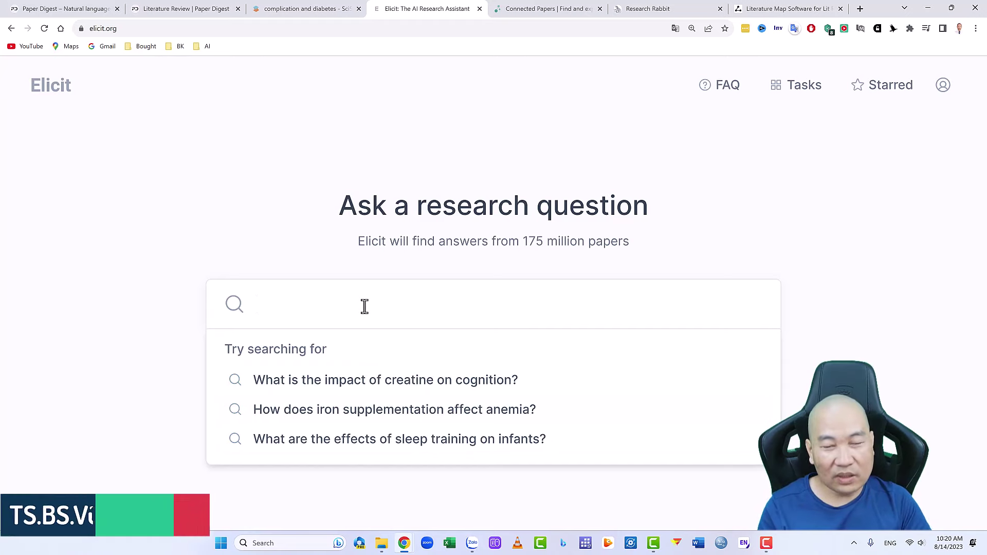
text(me)
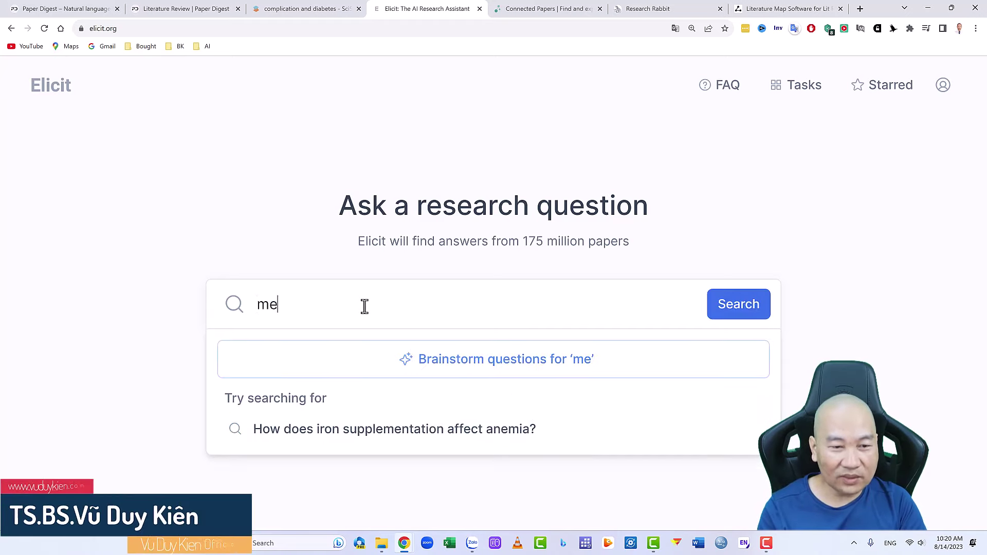
text(ntal health)
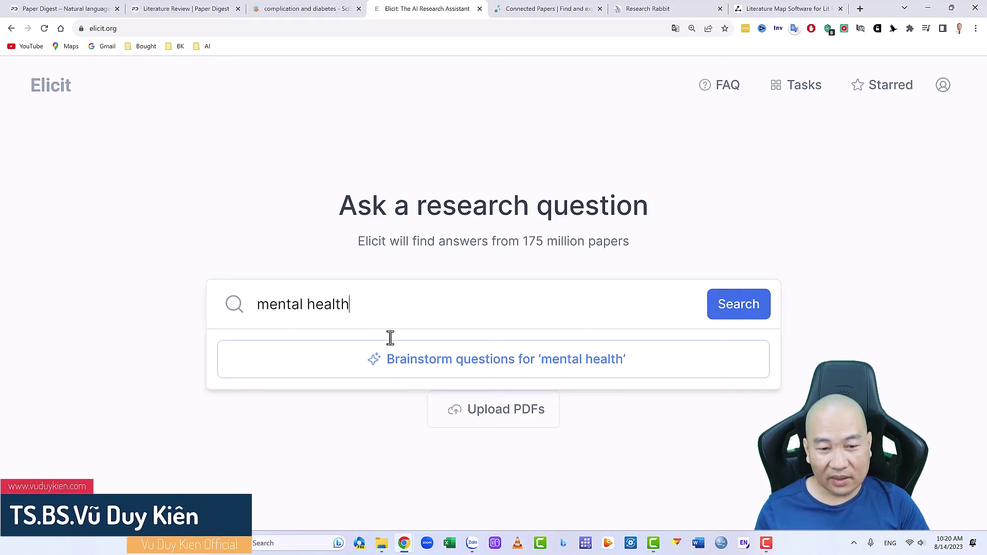
click(453, 366)
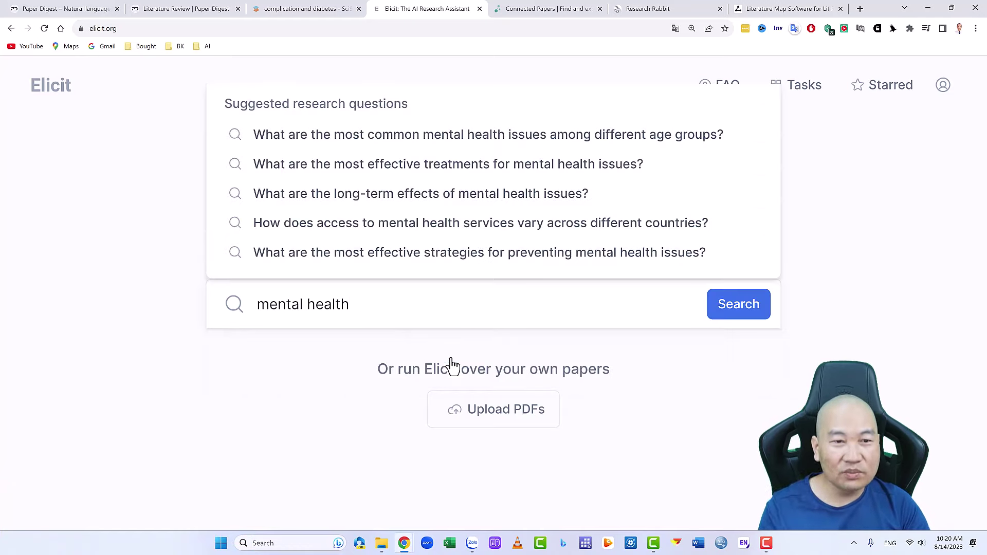
click(420, 138)
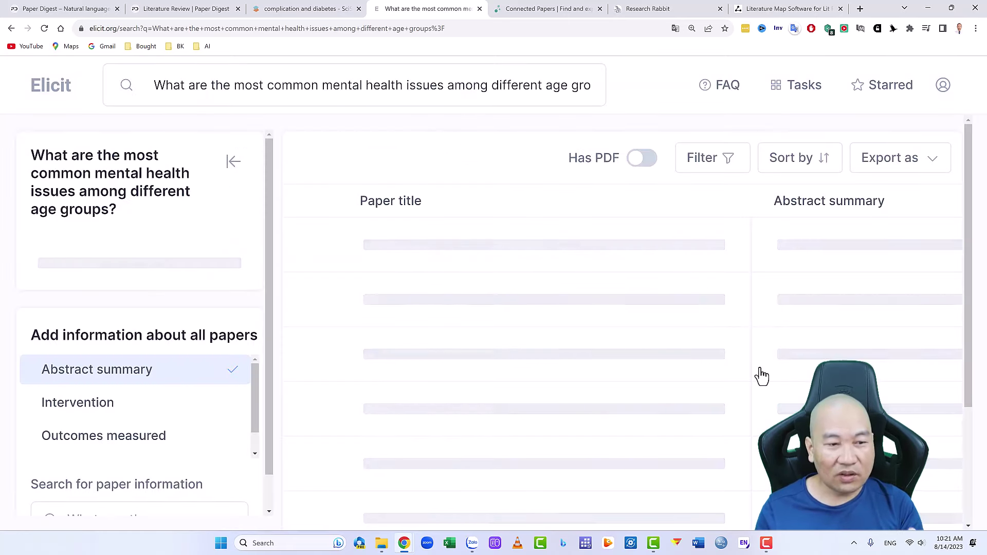
- Look through the found papers and read the summary of the top 4 papers
scroll(516, 282, down, 1)
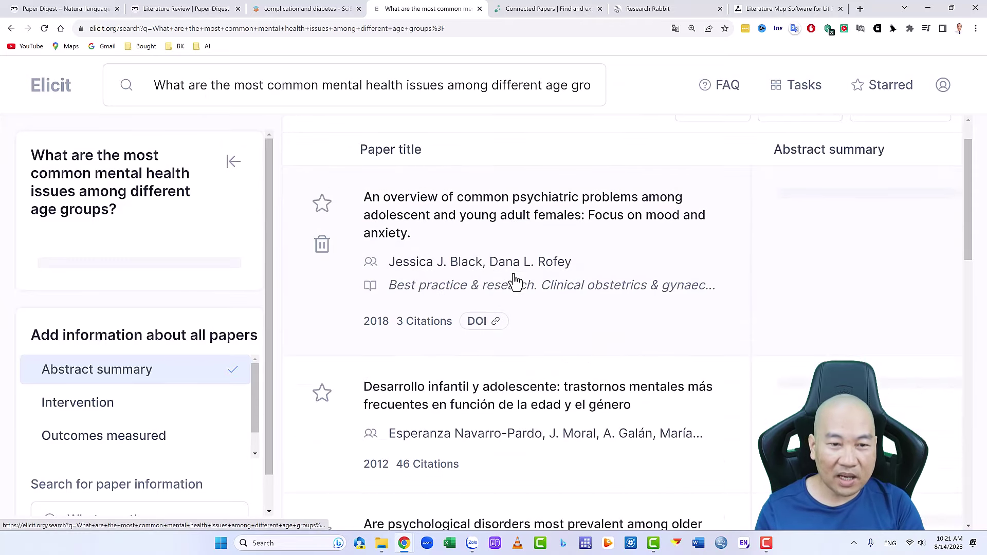
scroll(513, 280, down, 10)
scroll(238, 280, down, 1)
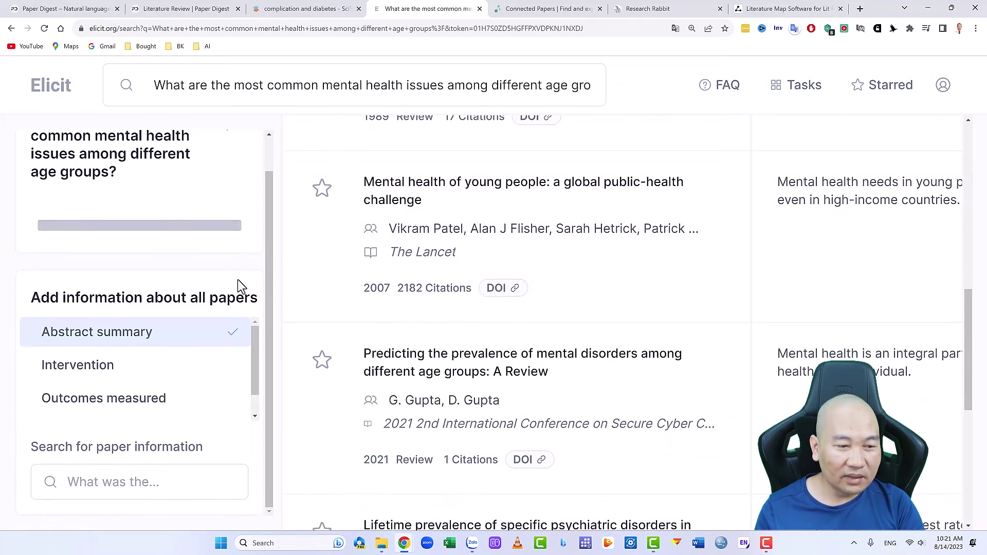
scroll(530, 310, up, 10)
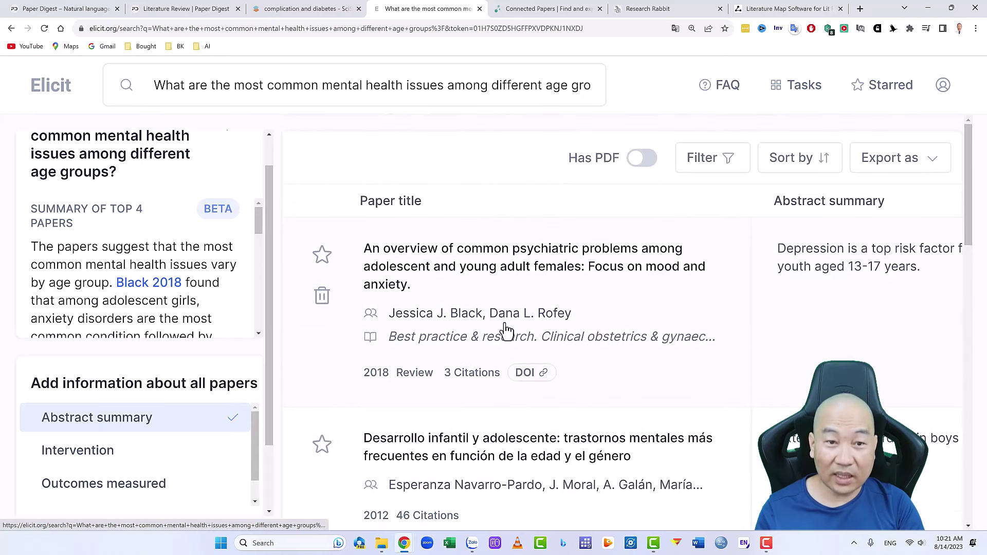
key(ctrl+minus)
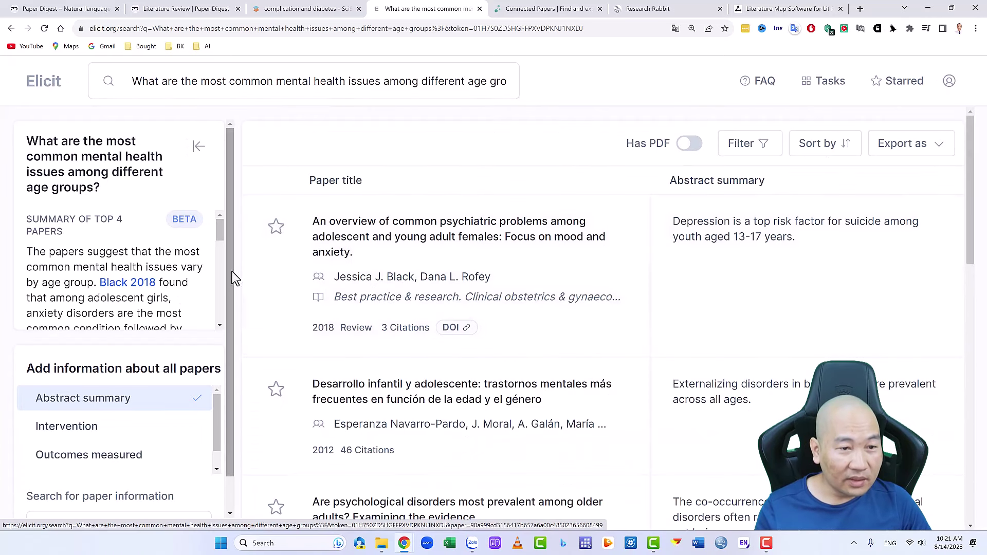
mouse_move(111, 233)
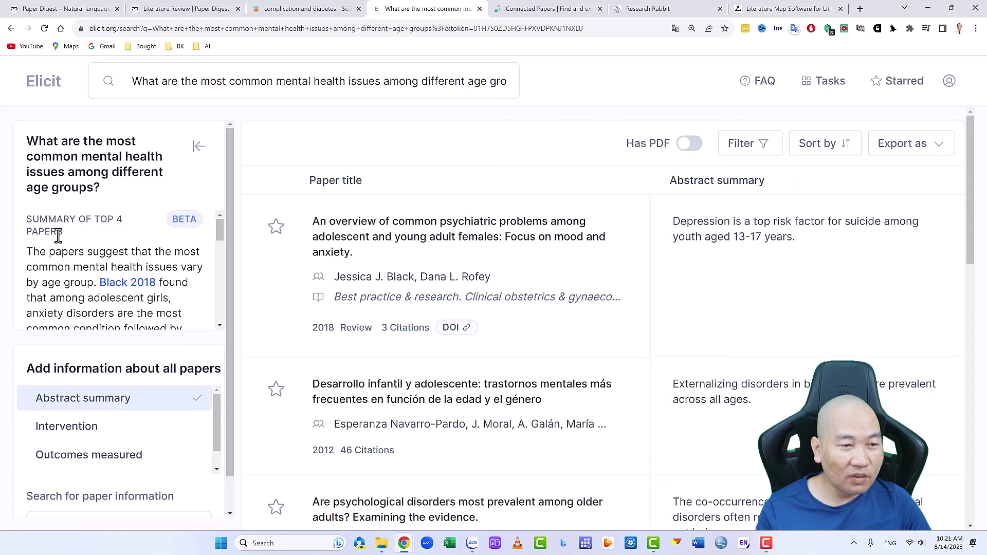
drag(221, 226, 219, 252)
- Add the Outcomes measured column to the papers table and translate the page into Vietnamese
scroll(214, 434, down, 1)
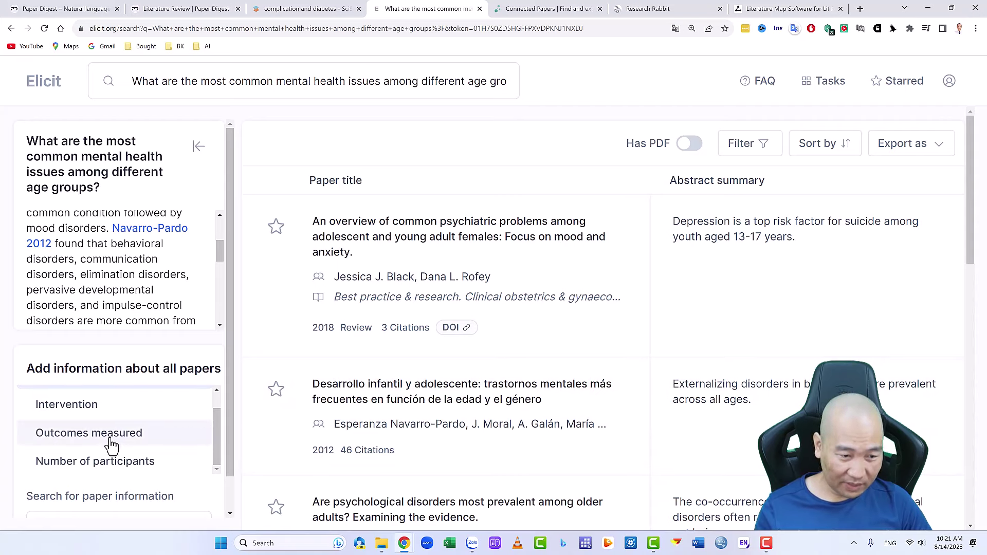
scroll(106, 440, up, 1)
scroll(104, 437, down, 1)
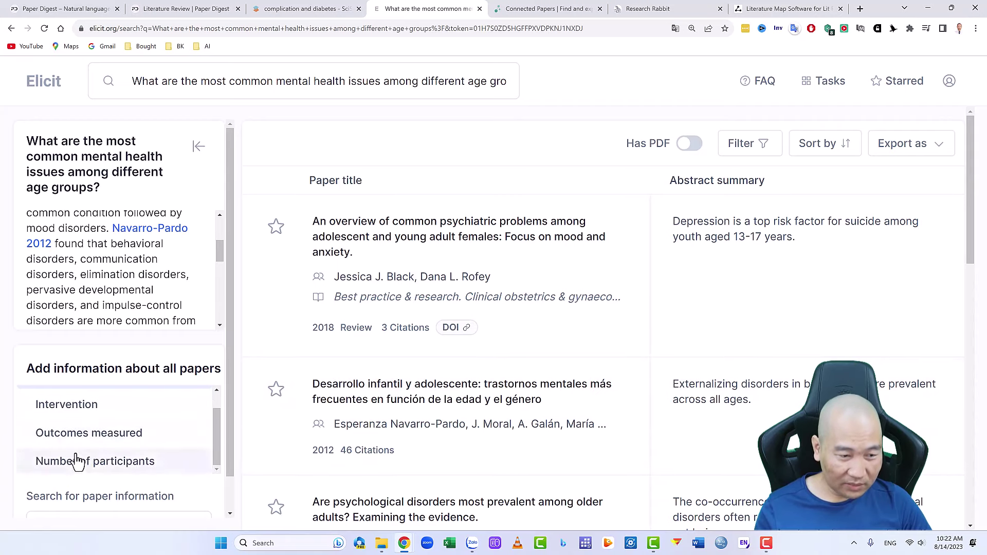
click(81, 436)
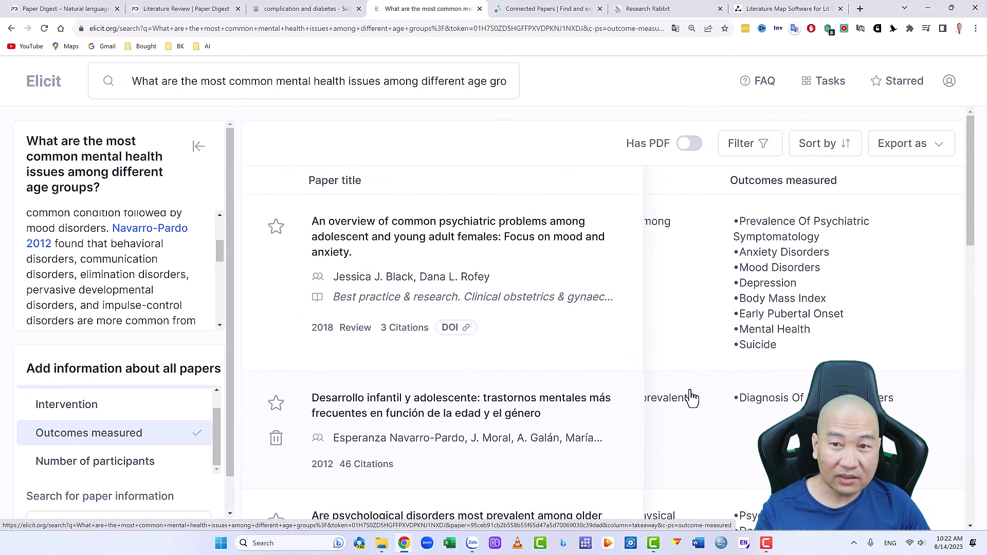
click(676, 28)
click(667, 50)
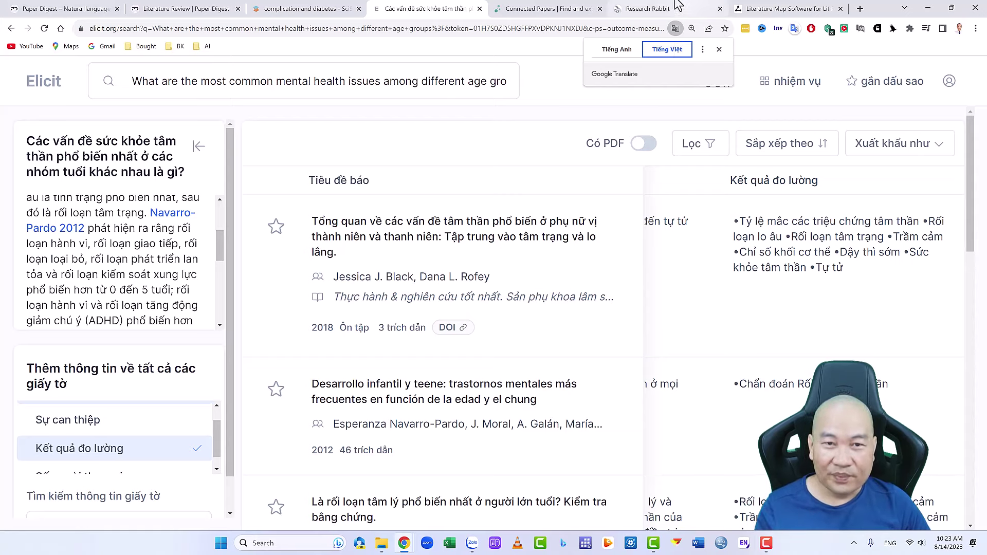
- Switch to Connected Papers and search for "complication and diabetes"
click(525, 12)
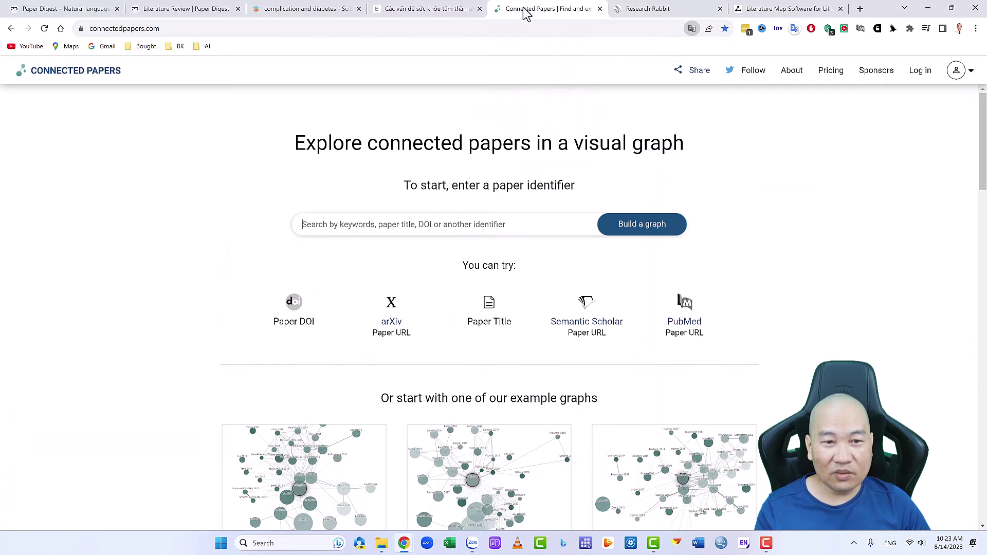
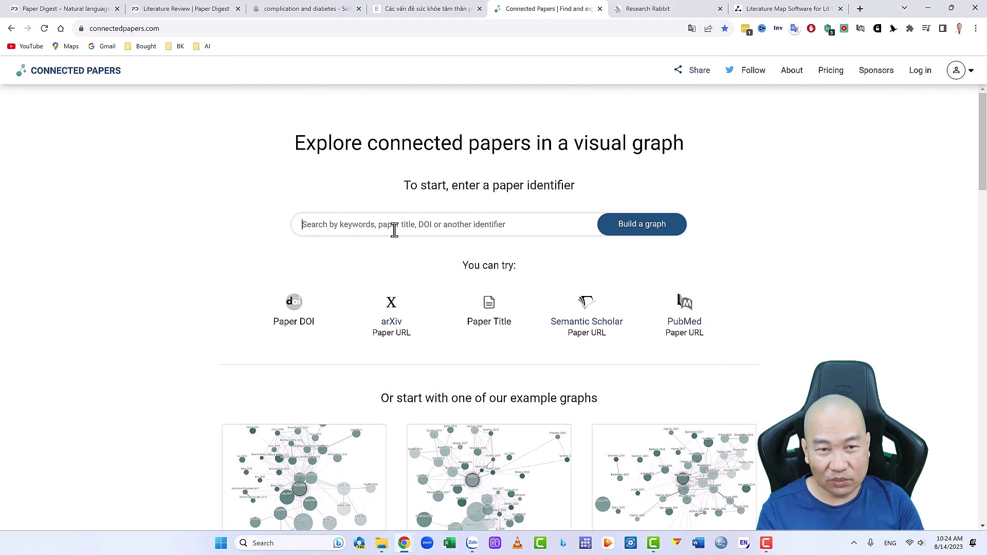
text(heal)
key(BackSpace)
key(BackSpace)
key(BackSpace)
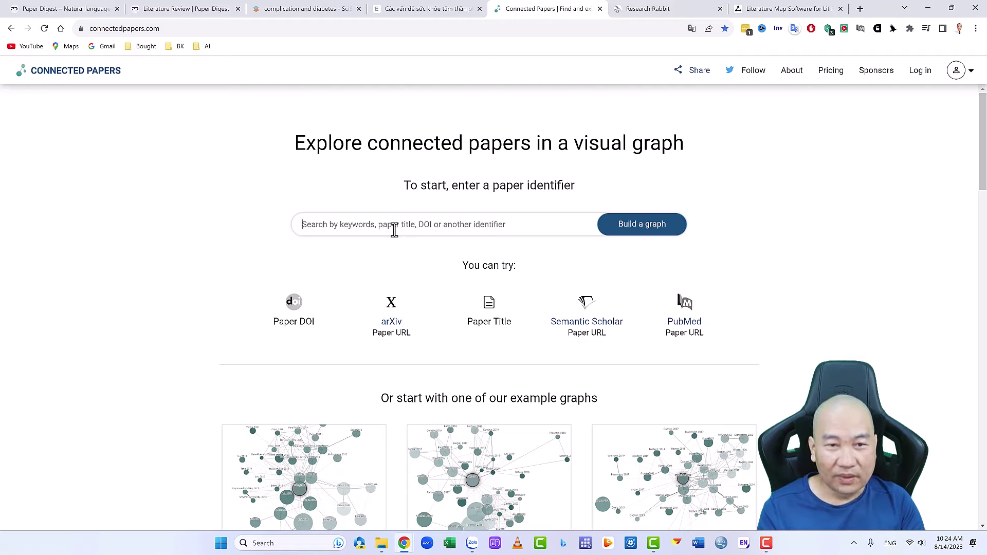
text(cm)
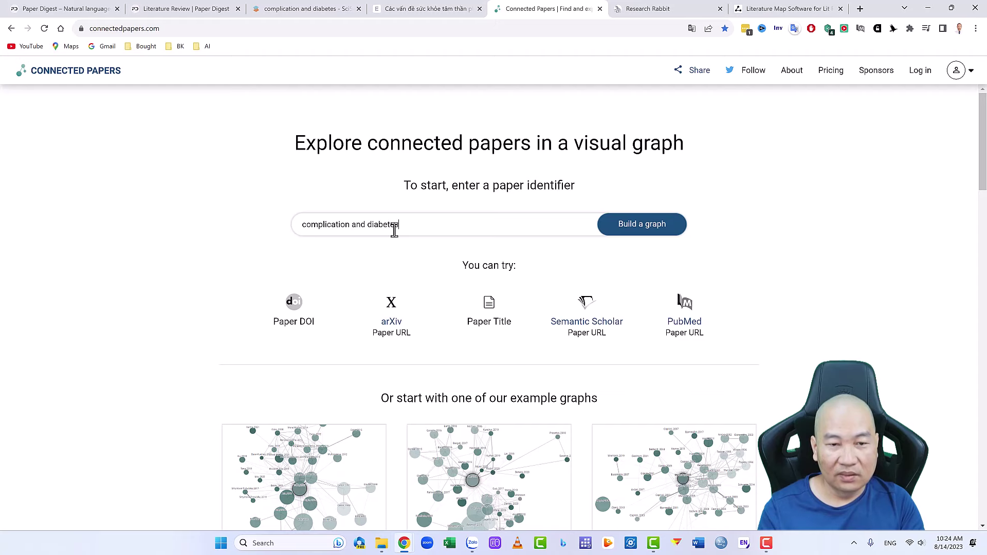
key(Return)
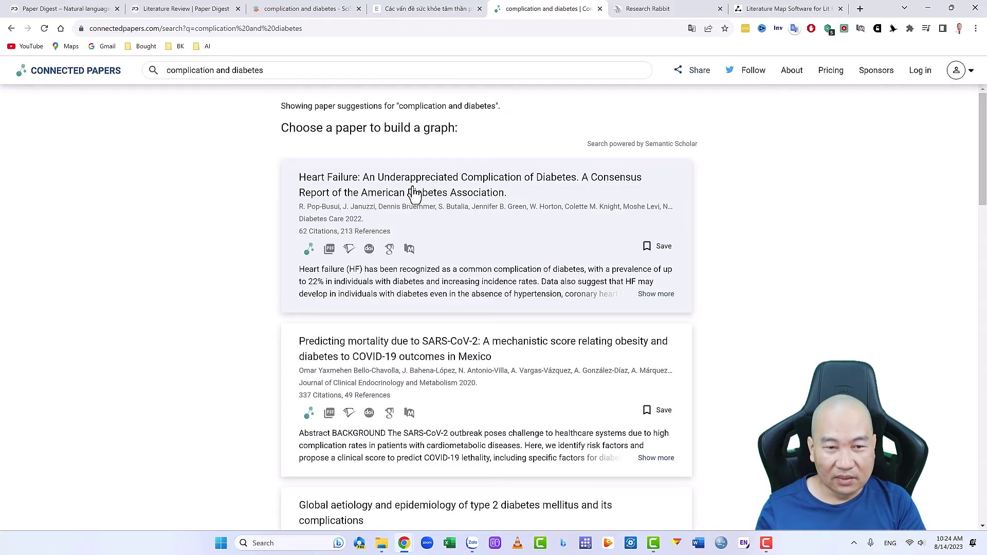
- Browse the suggested papers and build a graph from "Heart Failure: An Underappreciated Complication of Diabetes"
scroll(426, 214, down, 5)
scroll(427, 216, down, 4)
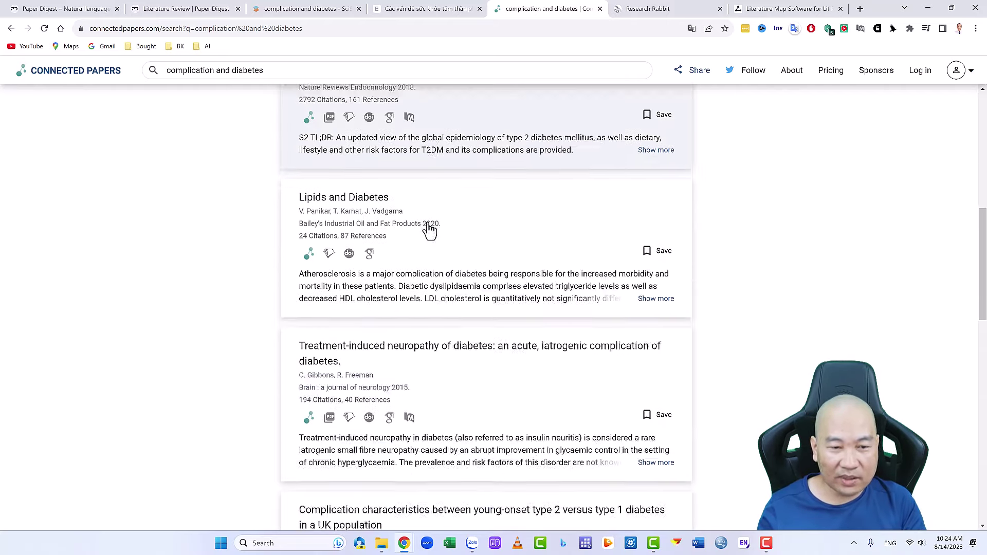
scroll(430, 226, up, 9)
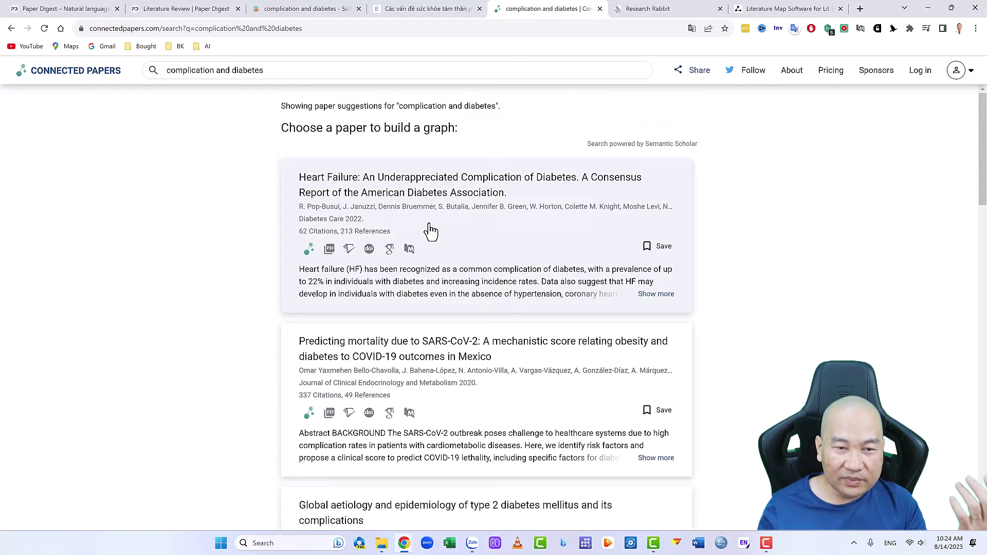
click(443, 197)
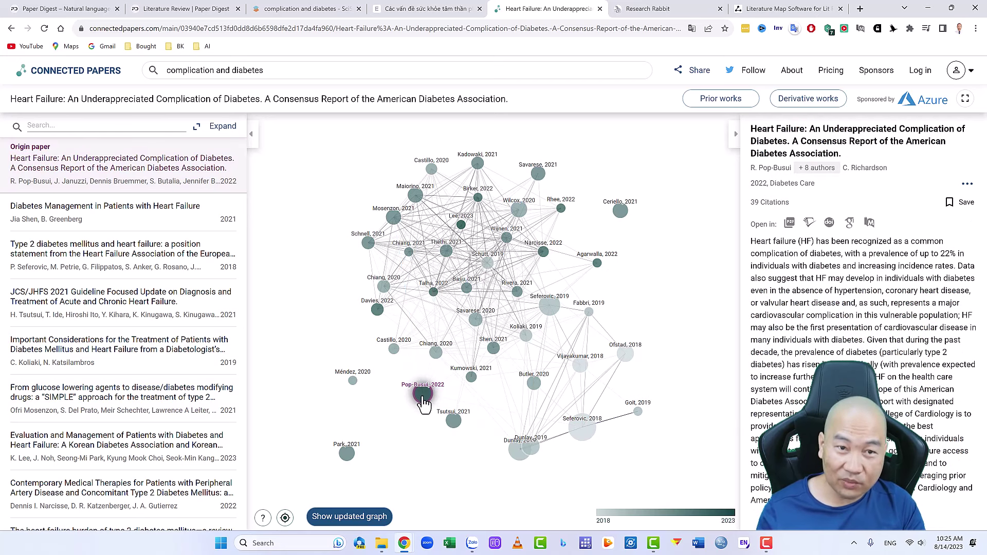
- Expand the graph's paper list into the full table and sort it by citations, highest first
click(224, 131)
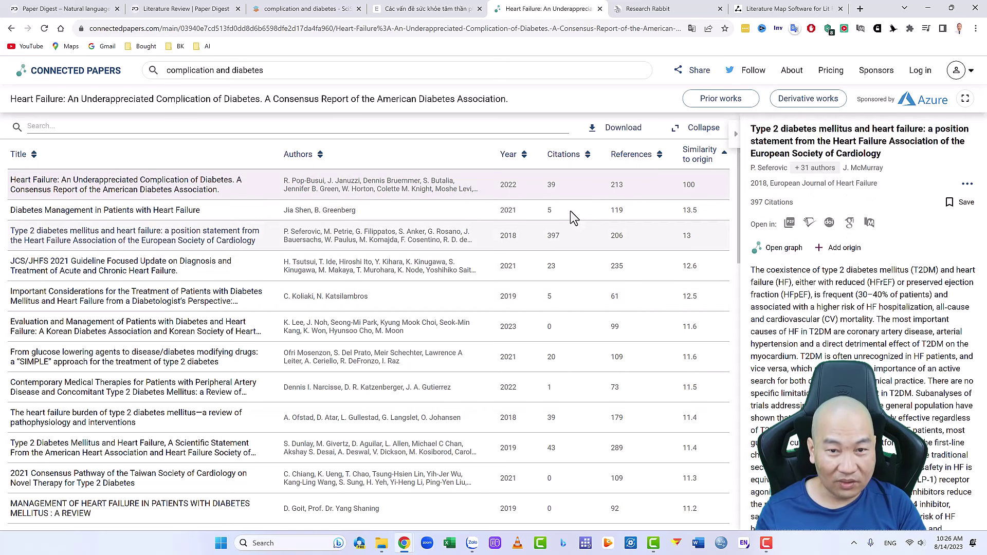
click(560, 158)
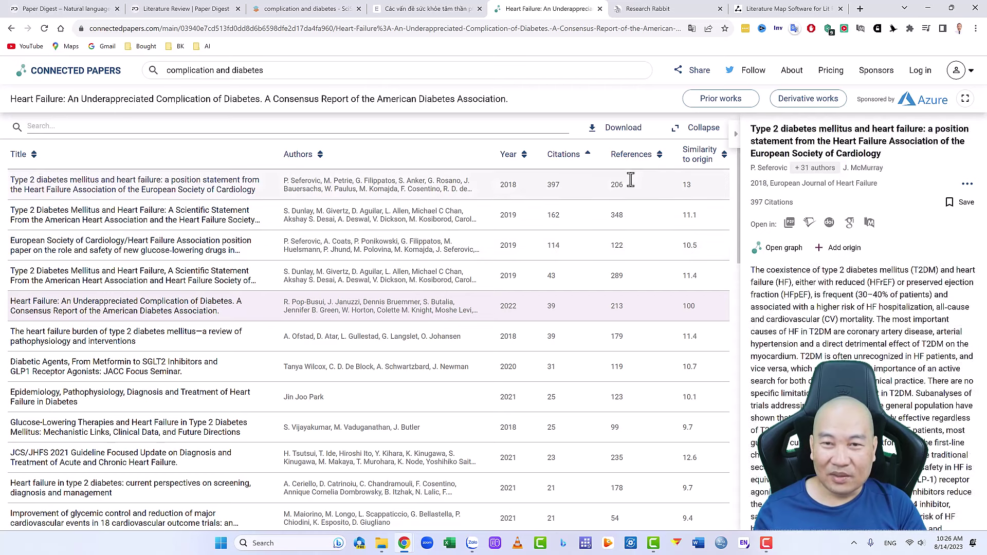
- Switch to ResearchRabbit, dismiss the sign-up form and log in with the saved account
click(656, 11)
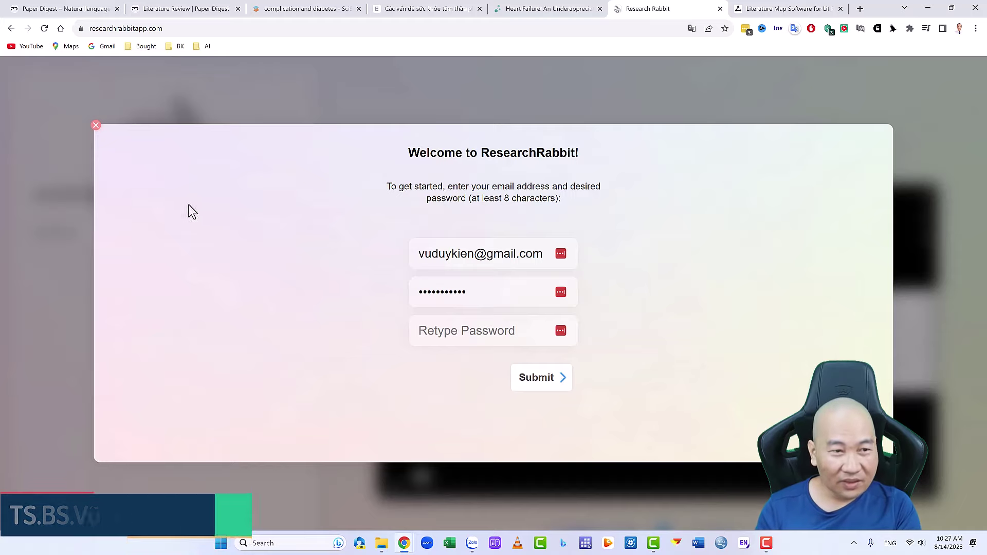
click(96, 126)
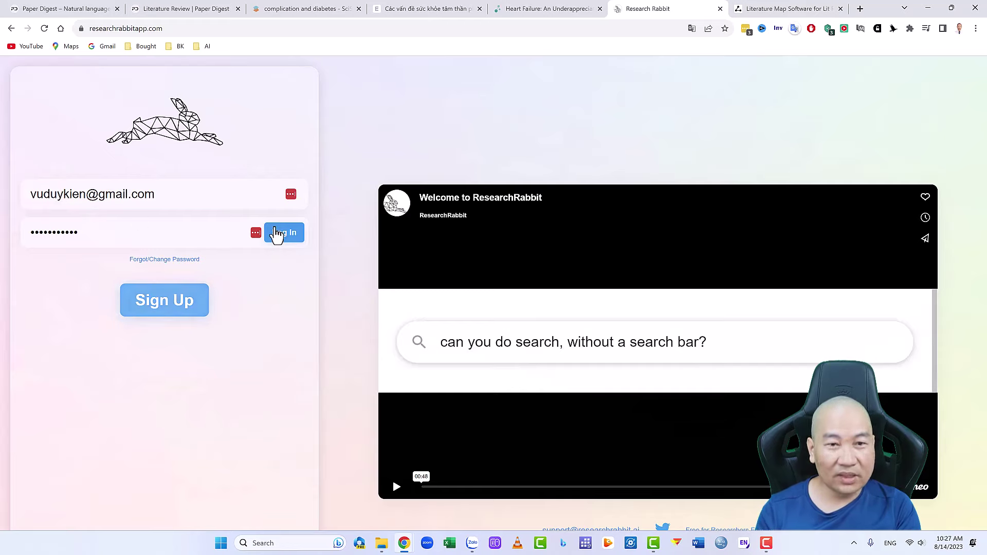
click(285, 238)
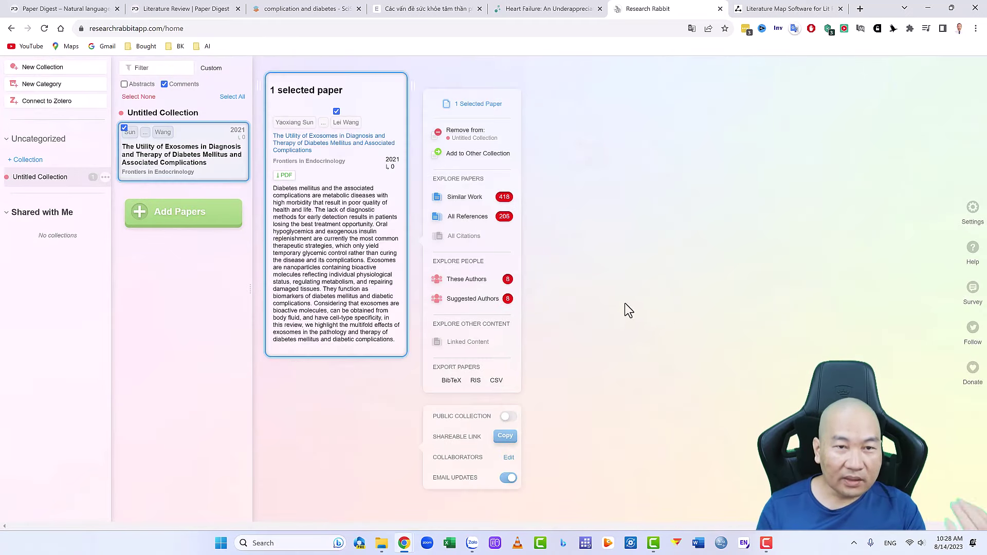
- View the details and exploration options of the exosomes and diabetes mellitus paper in Untitled Collection
click(178, 161)
click(178, 163)
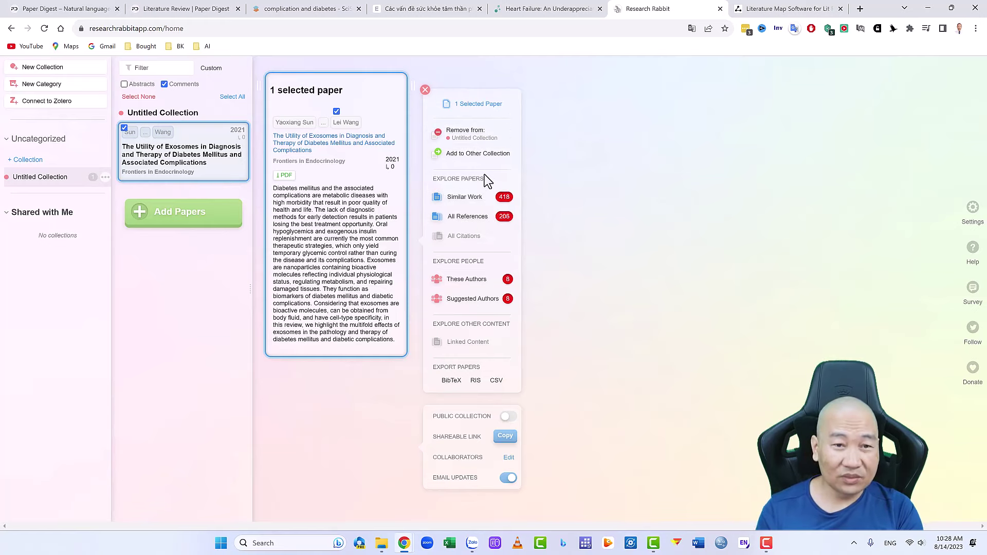
- Show the similar work for the exosomes and diabetes mellitus paper and browse the suggested papers with their connections network
click(470, 207)
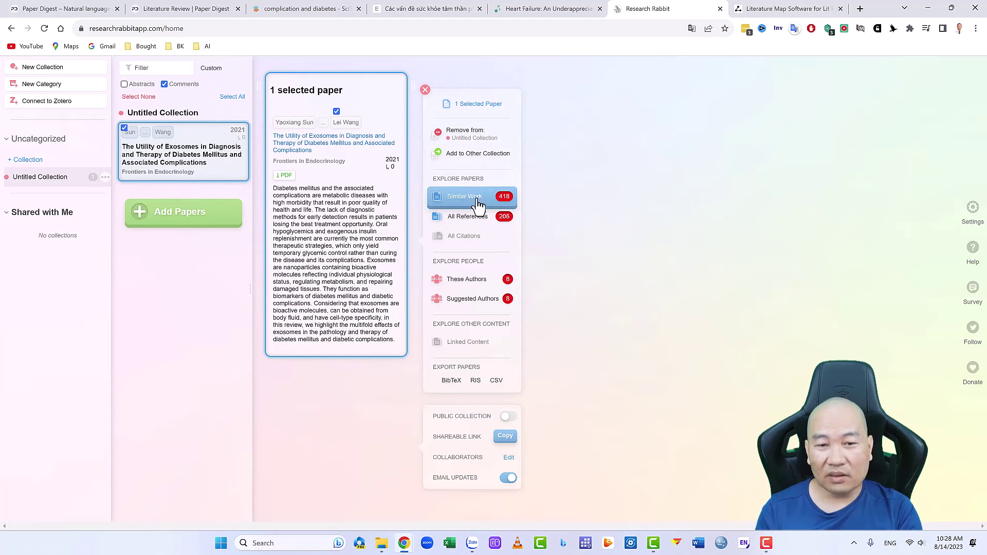
click(465, 201)
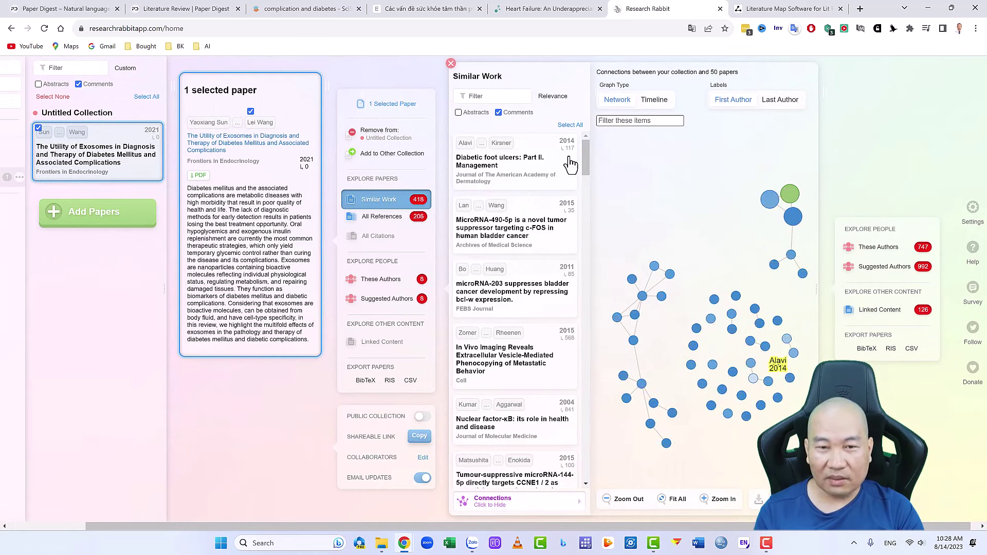
scroll(579, 231, down, 10)
scroll(558, 360, up, 10)
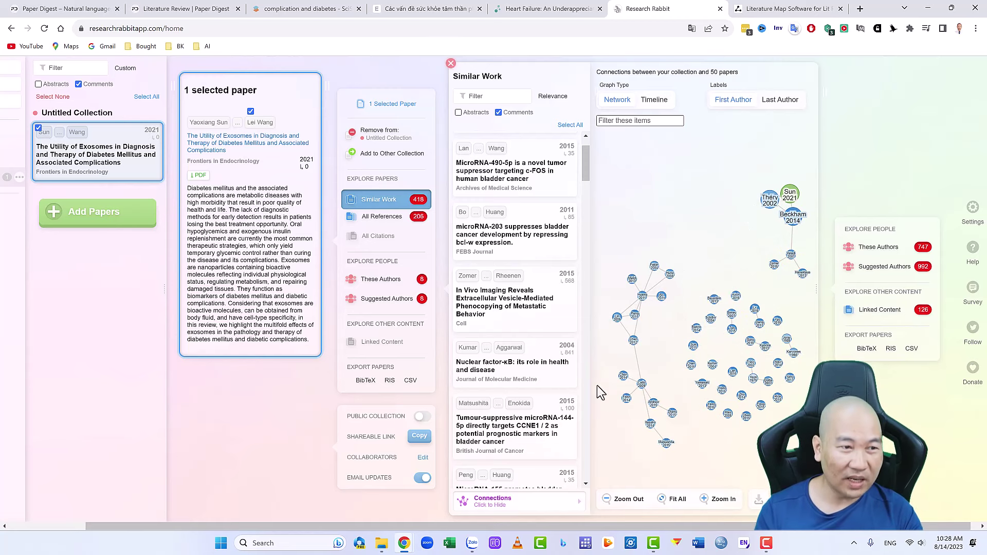
- Search for papers on "complication and diabetes" to add to Untitled Collection, using the Biomedical & Life Sciences search provider
click(90, 218)
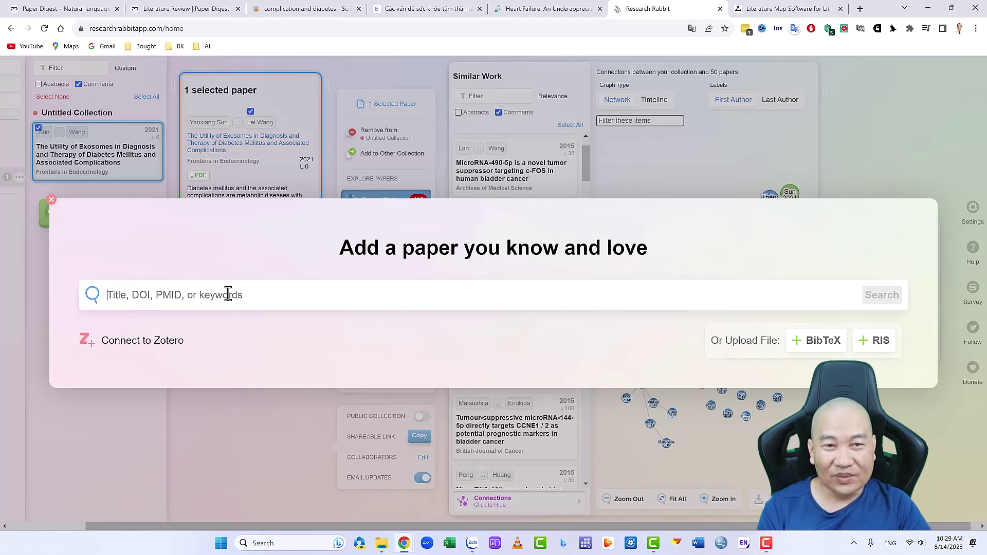
text(complication and diabetes)
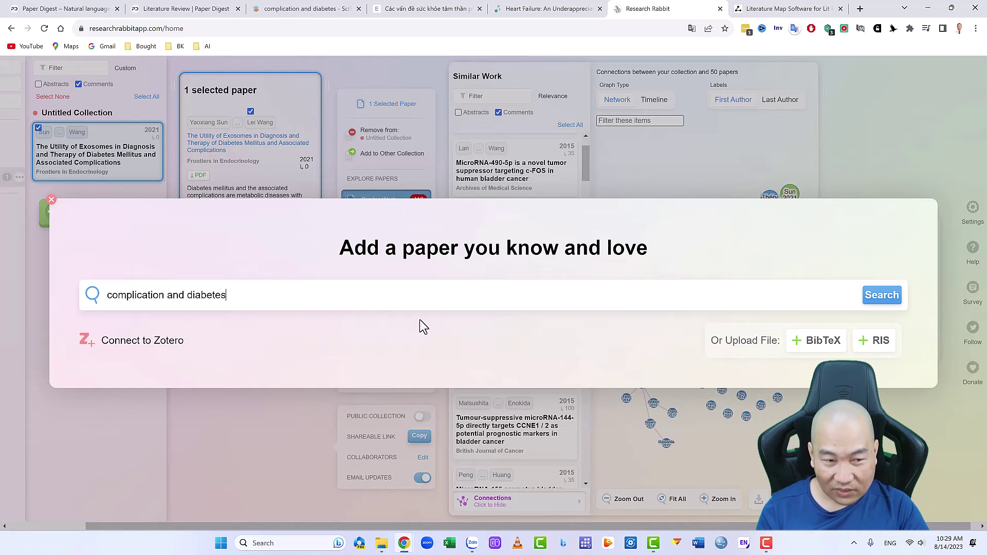
key(Return)
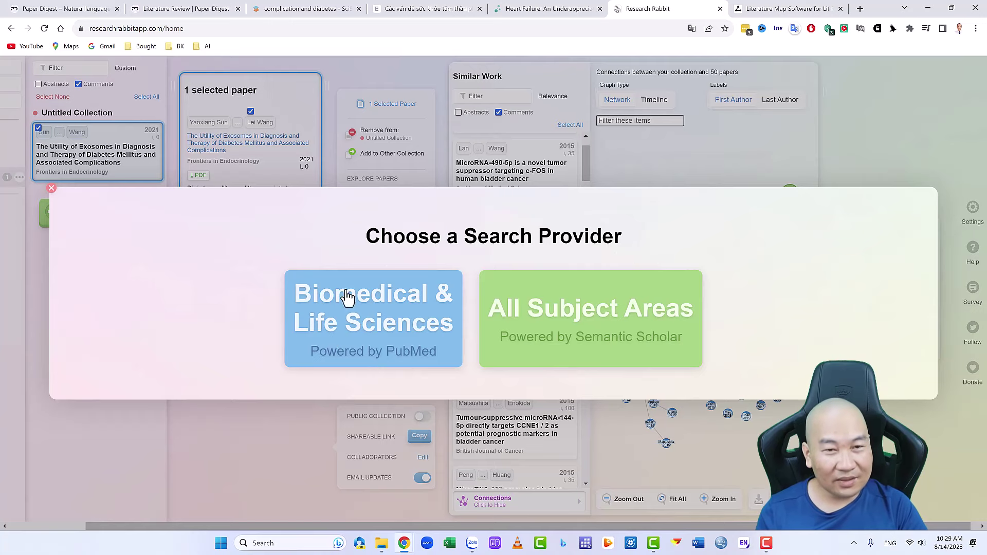
click(394, 329)
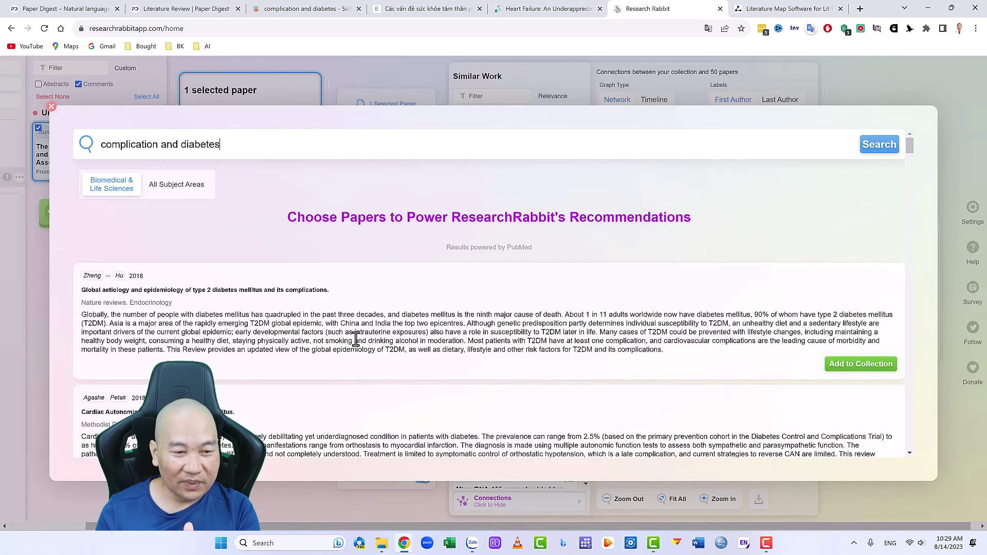
- Add the paper "Global aetiology and epidemiology of type 2 diabetes mellitus and its complications" to the collection and close the search results
scroll(356, 340, down, 2)
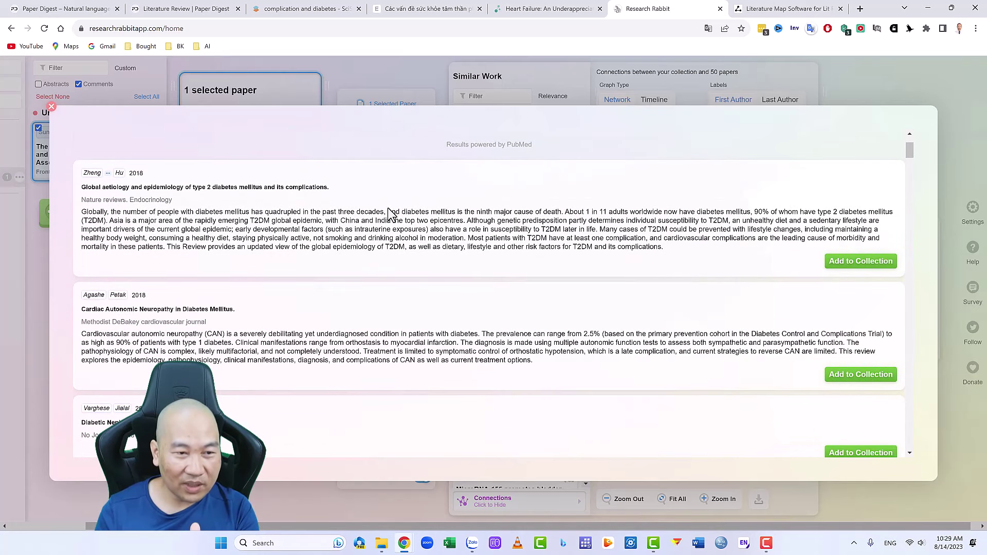
click(855, 262)
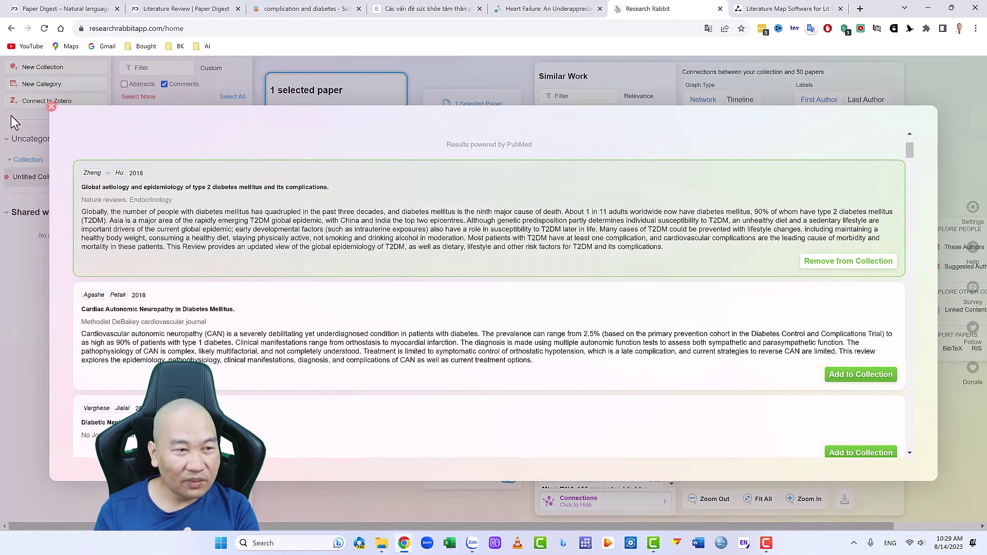
click(52, 107)
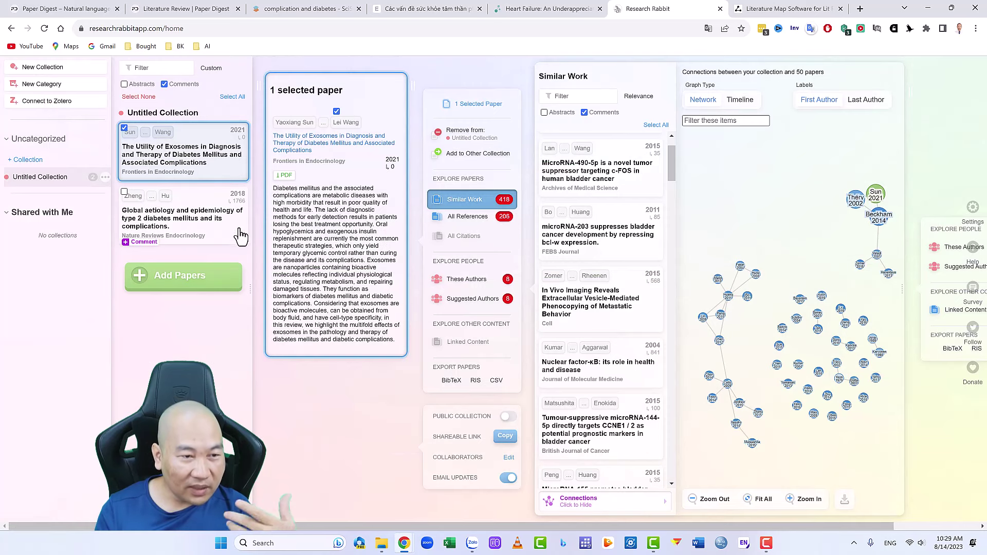
- Select the newly added type 2 diabetes paper in Untitled Collection and examine its similar work and all its references
click(188, 230)
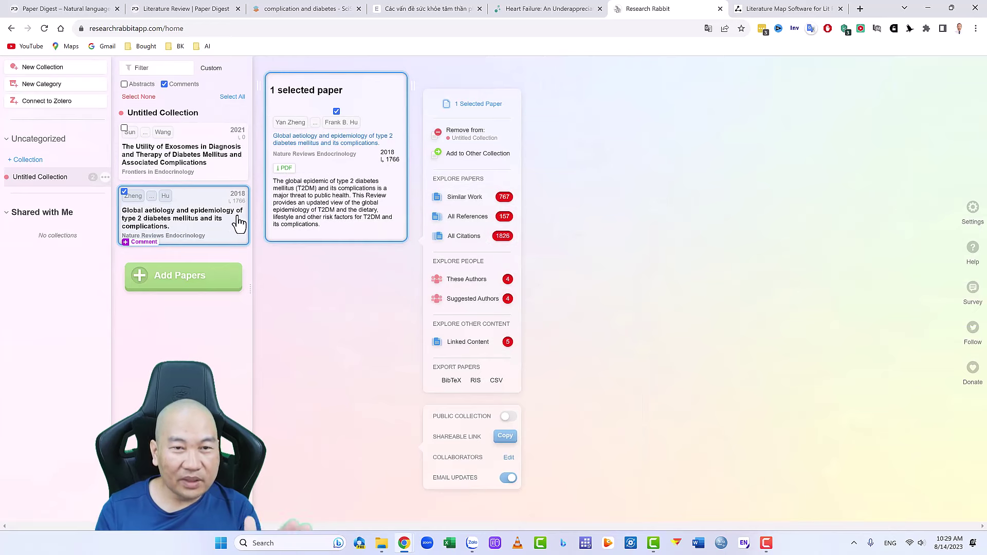
click(464, 199)
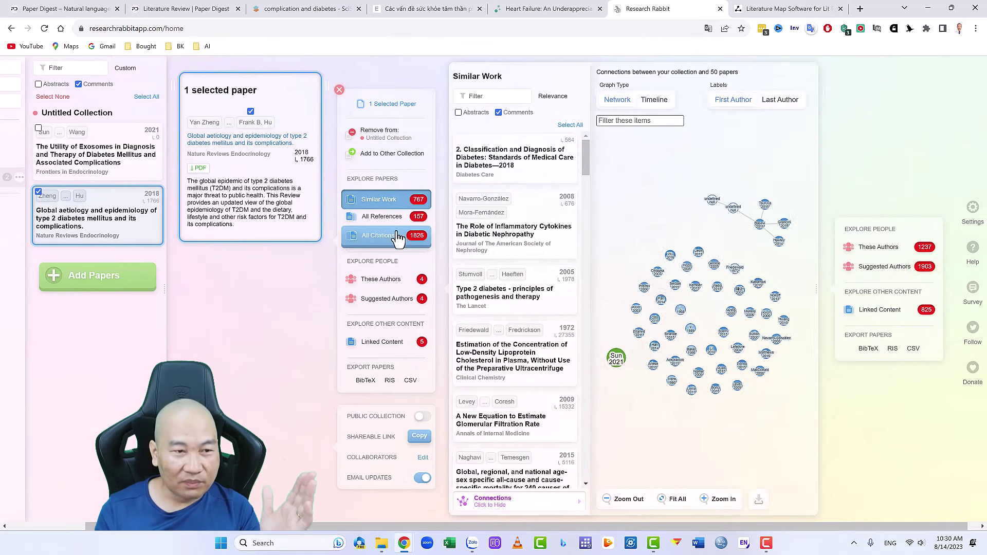
click(376, 218)
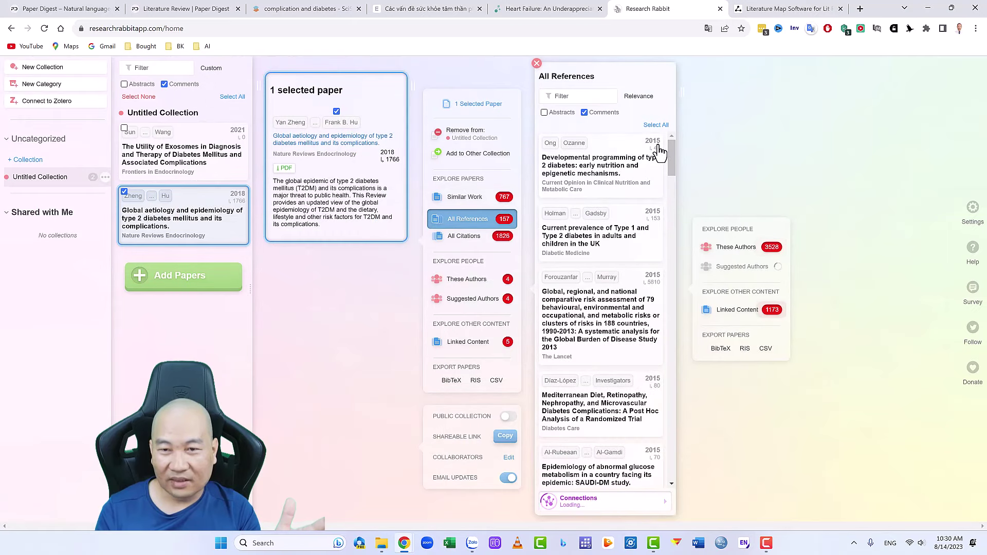
drag(672, 165, 672, 218)
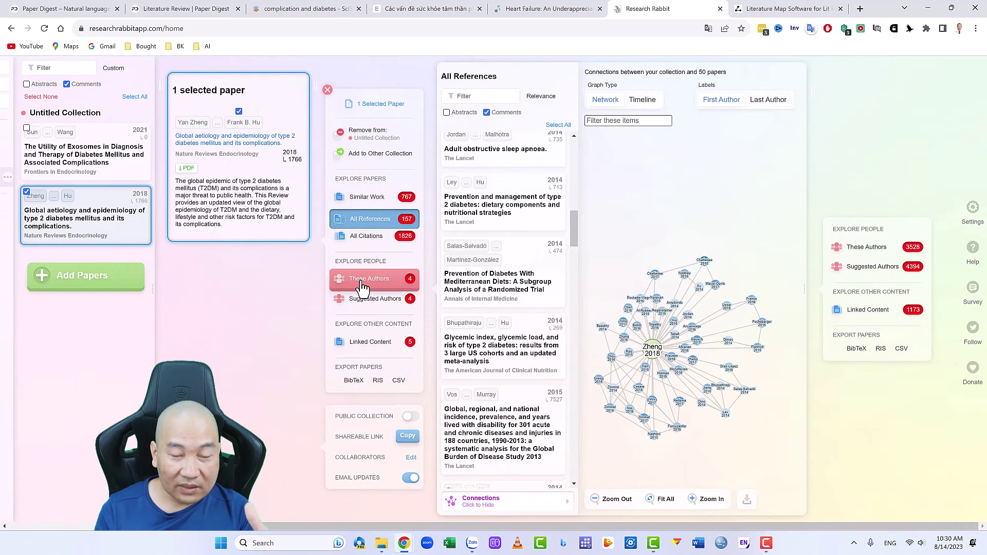
- View the type 2 diabetes paper's own authors, its suggested authors and all papers citing it
click(363, 286)
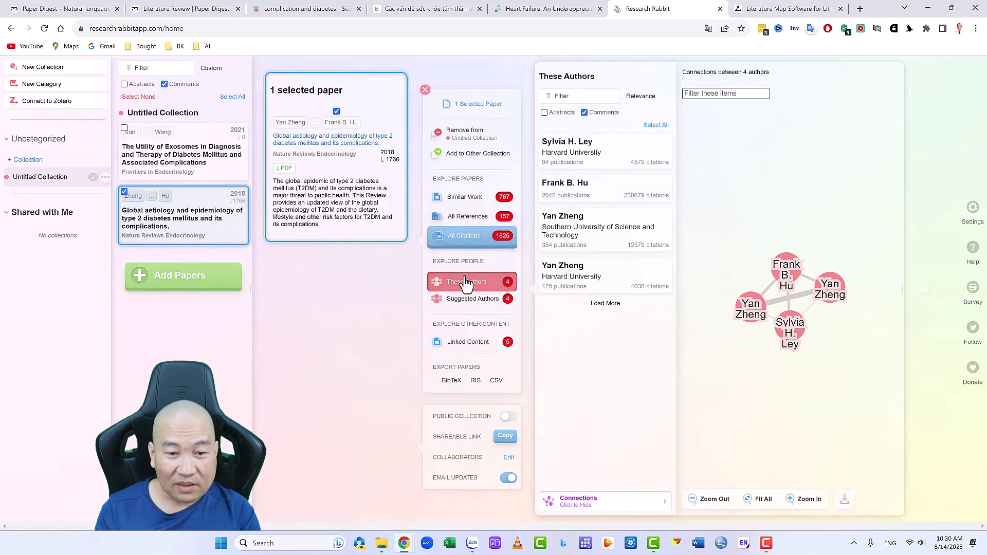
click(468, 300)
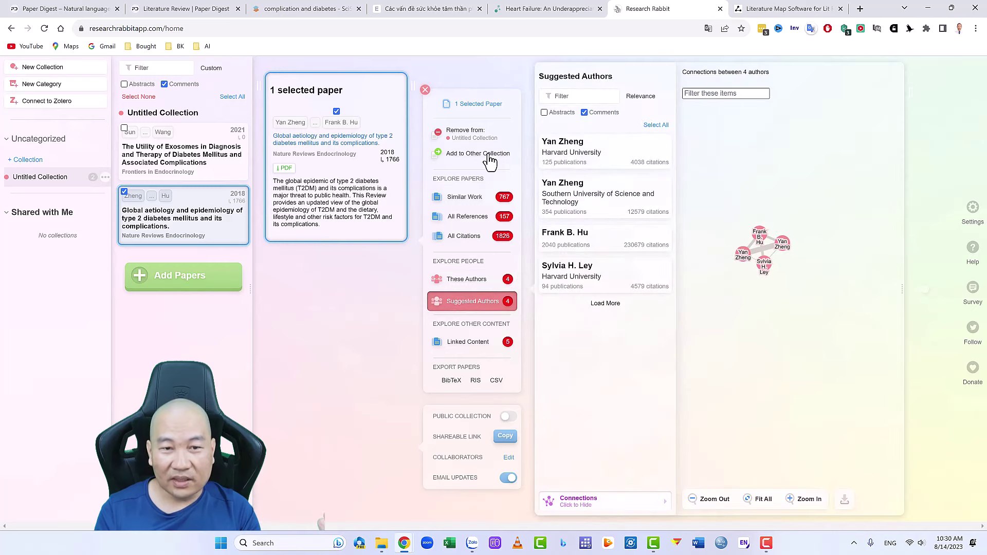
click(463, 237)
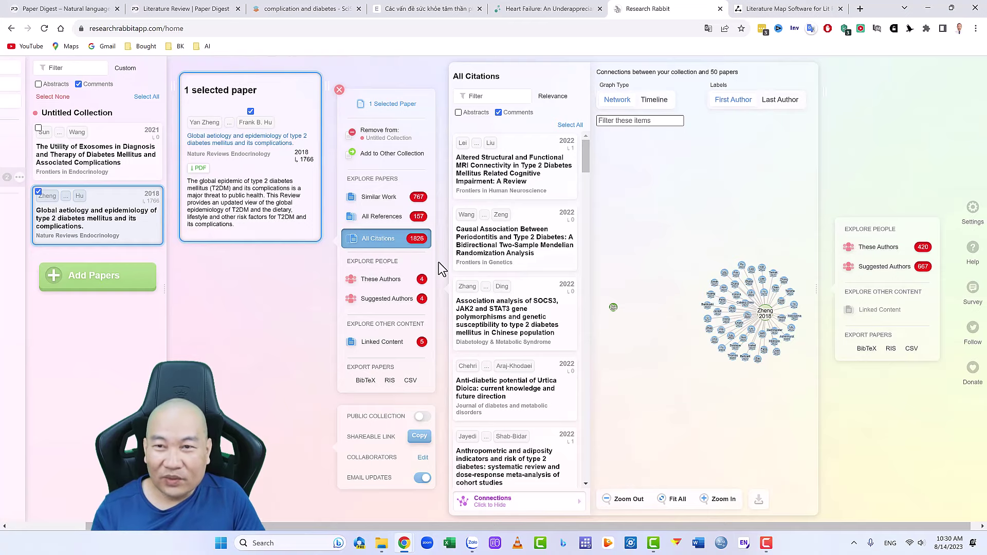
- Switch to Litmaps and search the scientific literature for "complication and diabetes"
click(775, 11)
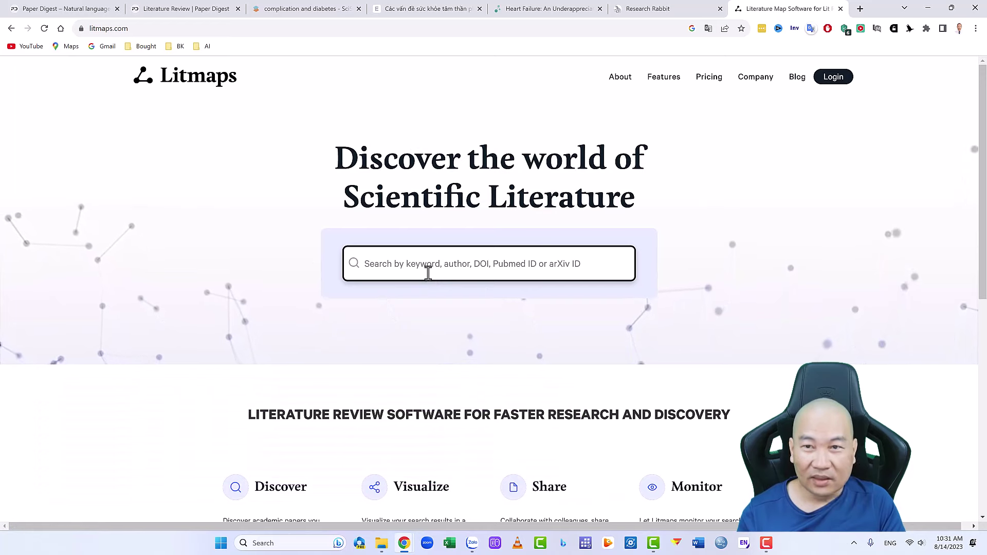
click(428, 273)
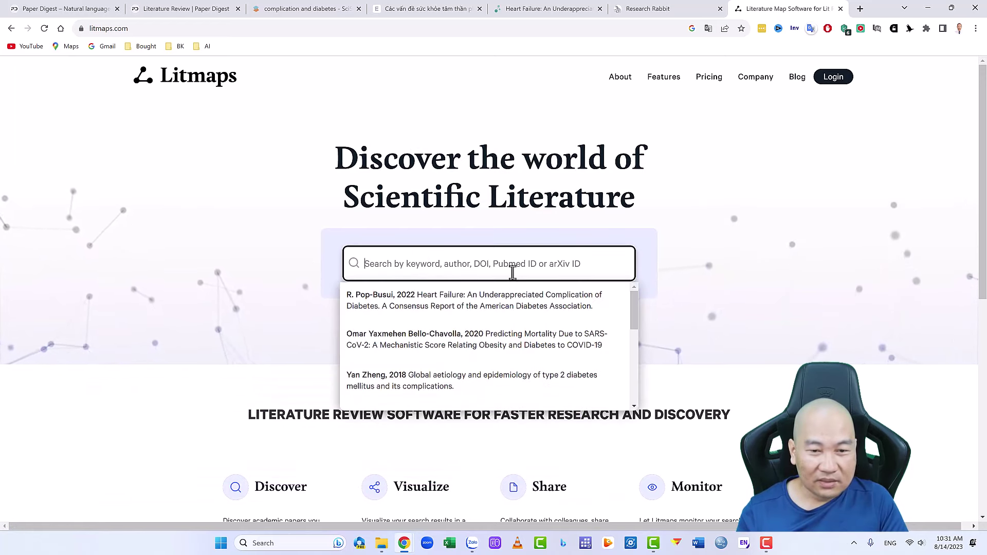
click(692, 260)
click(461, 265)
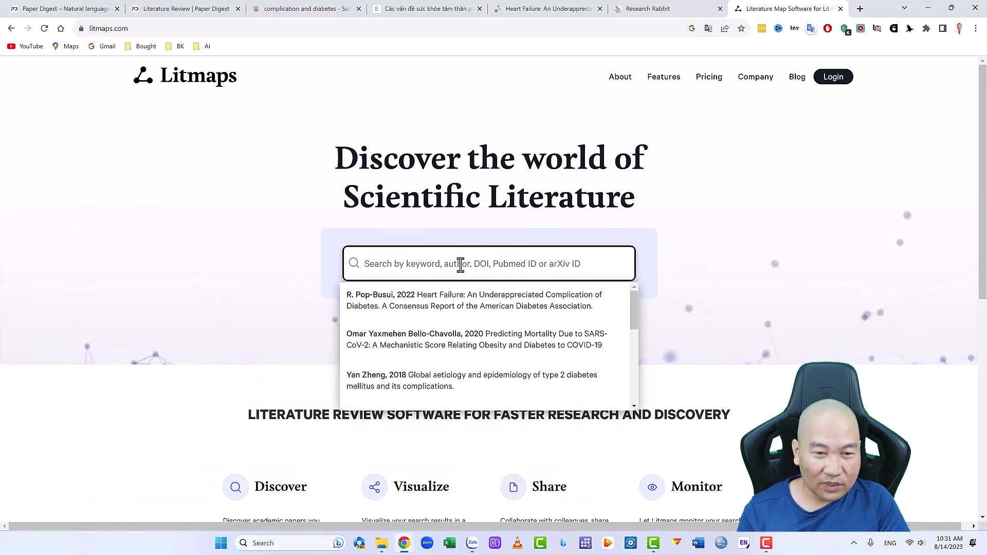
text(complicati)
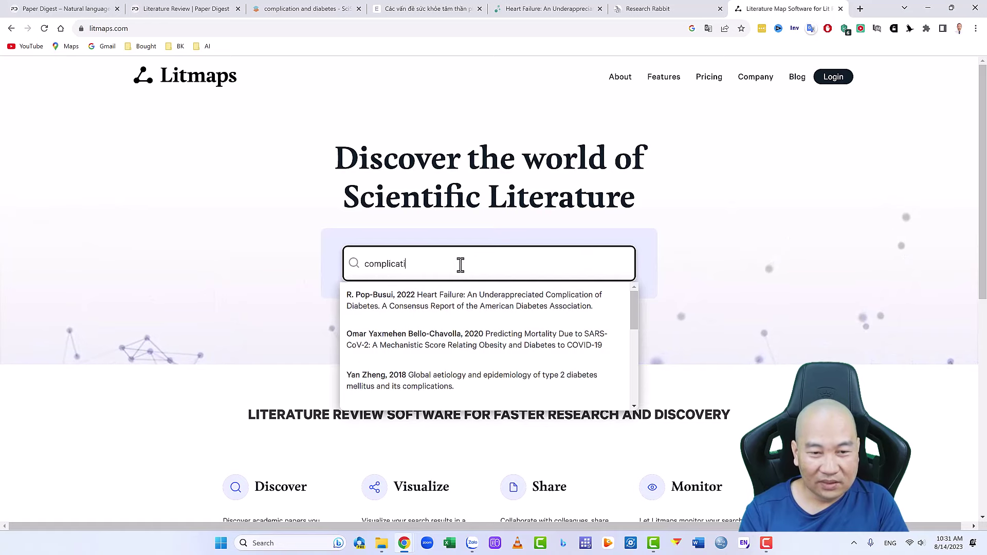
text(on and )
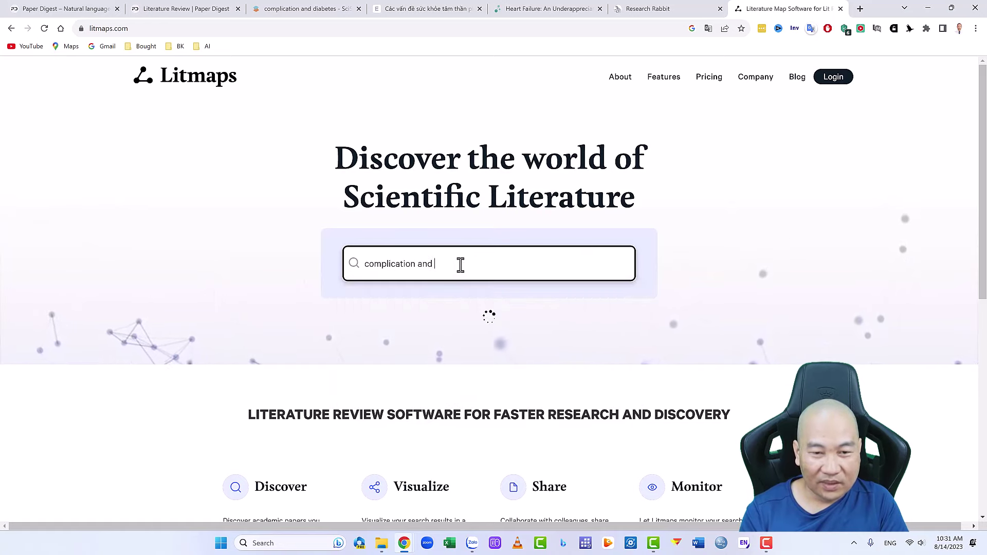
text(diabetes)
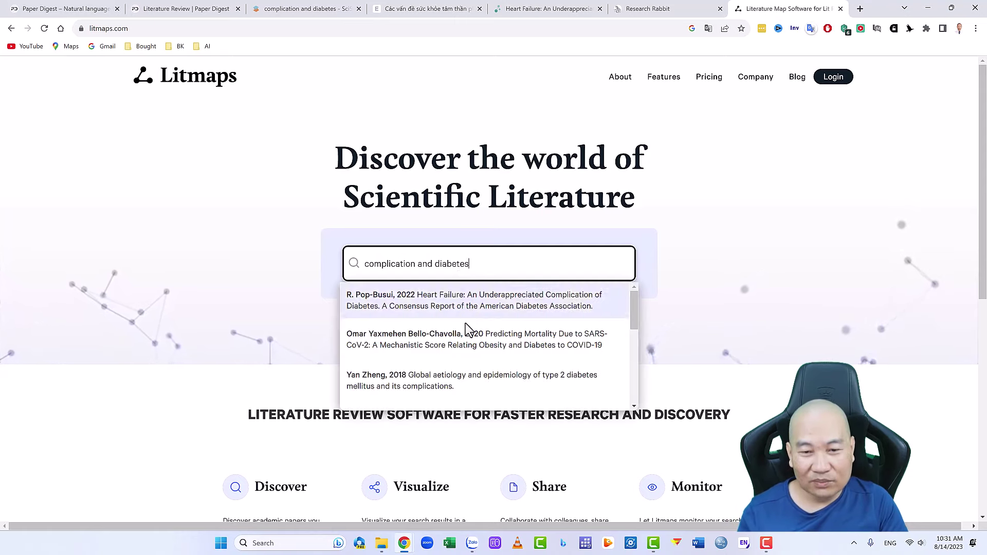
- Look through the suggested papers and choose "Heart Failure: An Underappreciated Complication of Diabetes" as the starting article
scroll(483, 345, down, 5)
scroll(482, 341, up, 5)
click(484, 307)
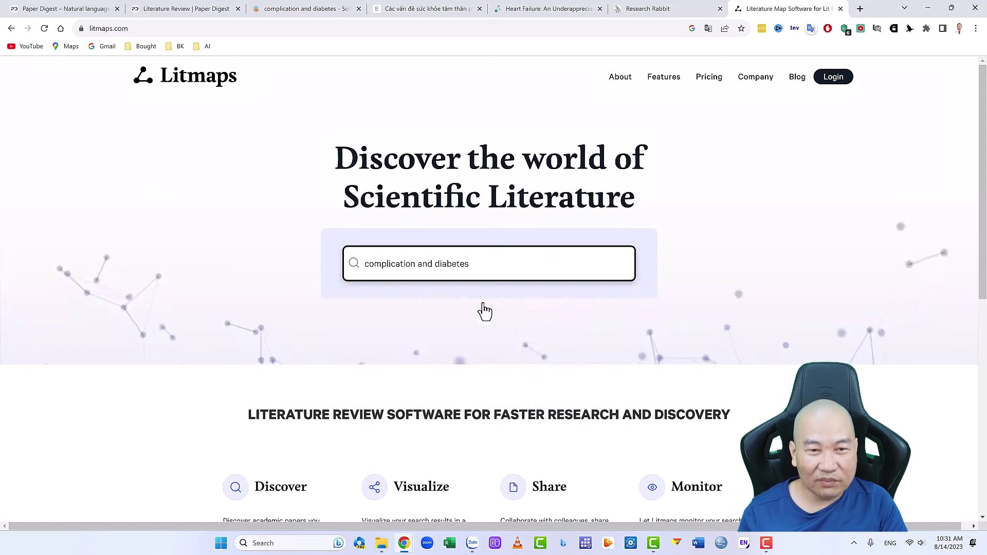